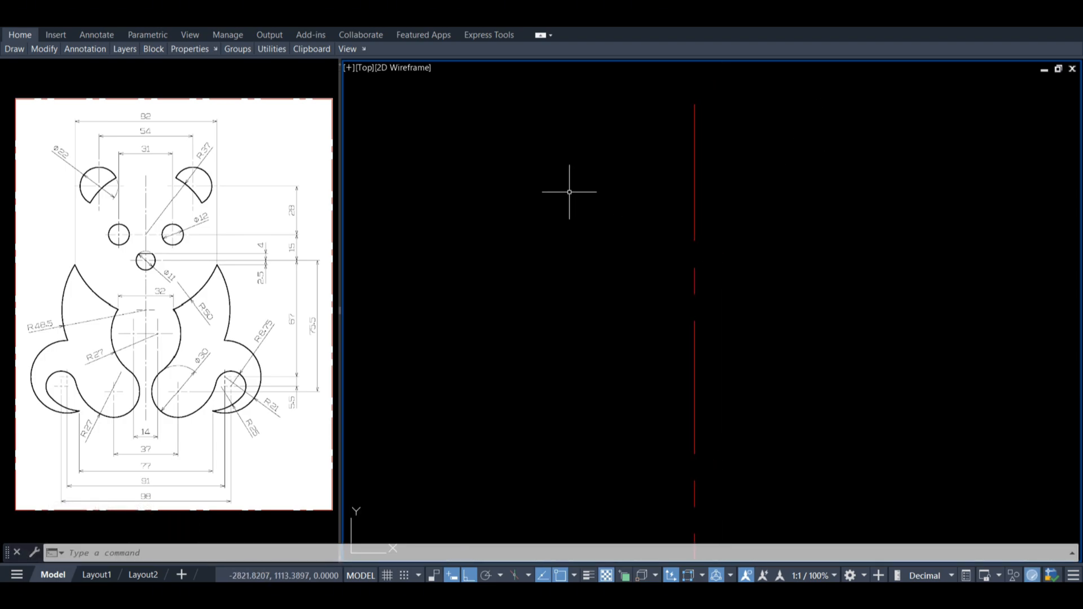
Draw a 31-unit horizontal eye line in the upper part of the vertical centre line and move its midpoint onto that line
key(Return)
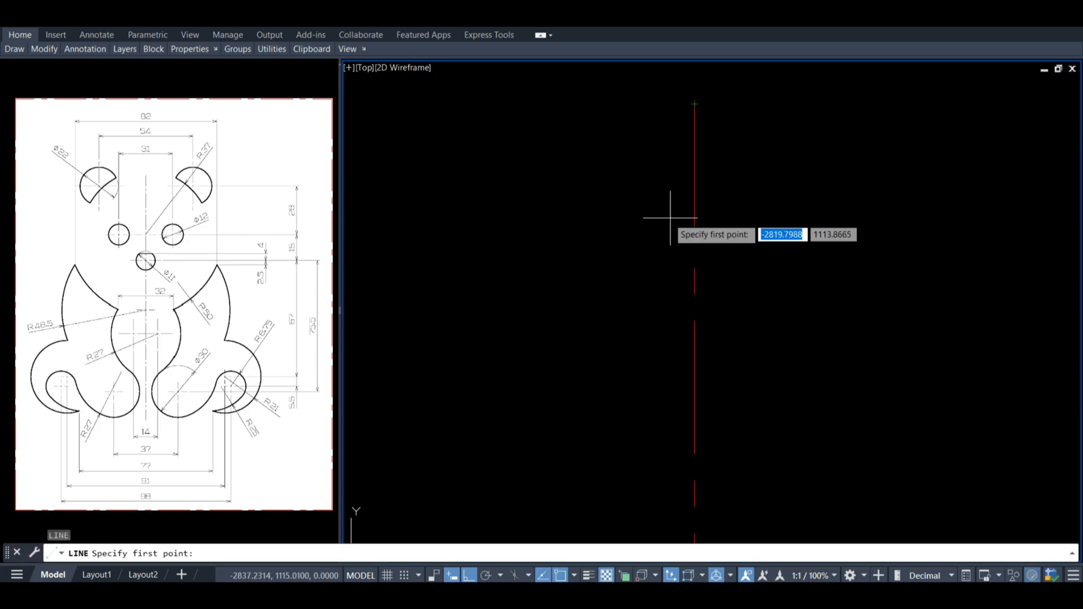
click(694, 224)
text(31)
key(Return)
key(Return)
click(499, 224)
click(564, 224)
key(Return)
click(694, 224)
key(Escape)
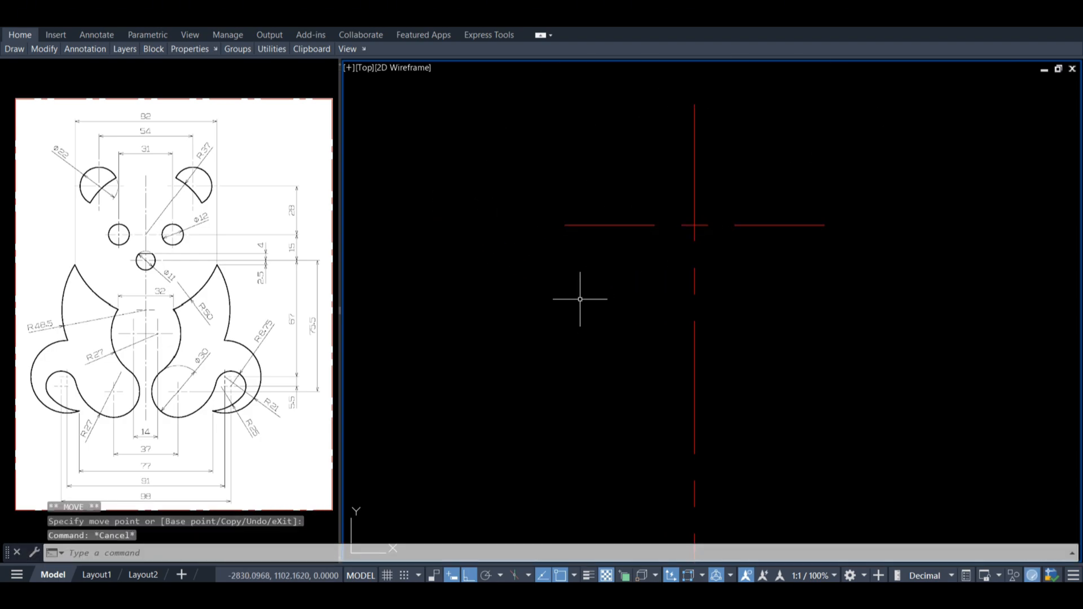
Draw a 54-unit horizontal ear line starting 28 units directly above the eye line's midpoint
text(l)
key(Return)
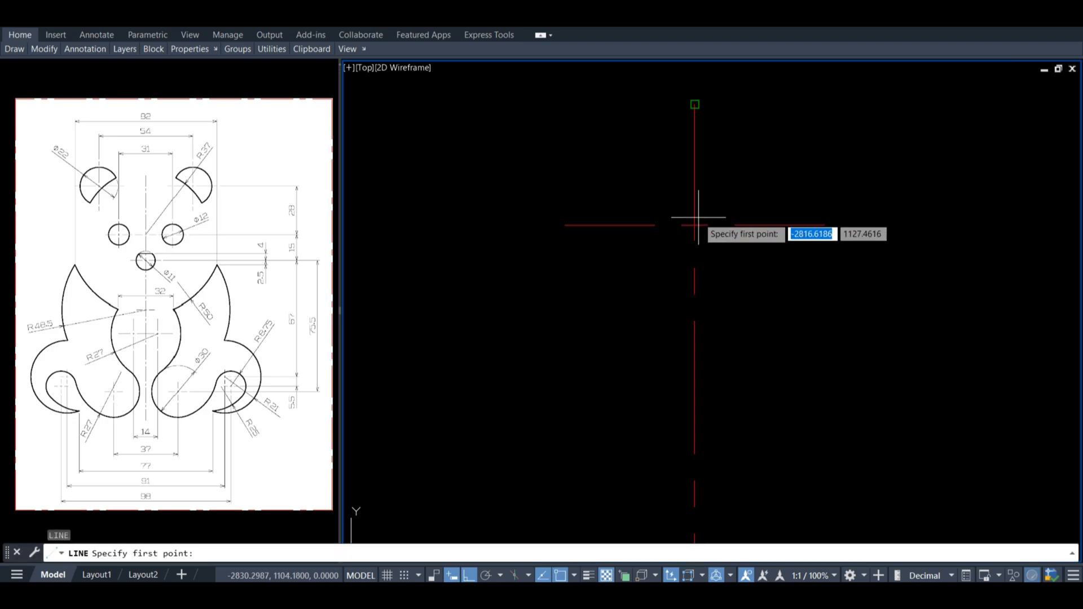
text(28)
key(Return)
middle_drag(696, 189, 695, 350)
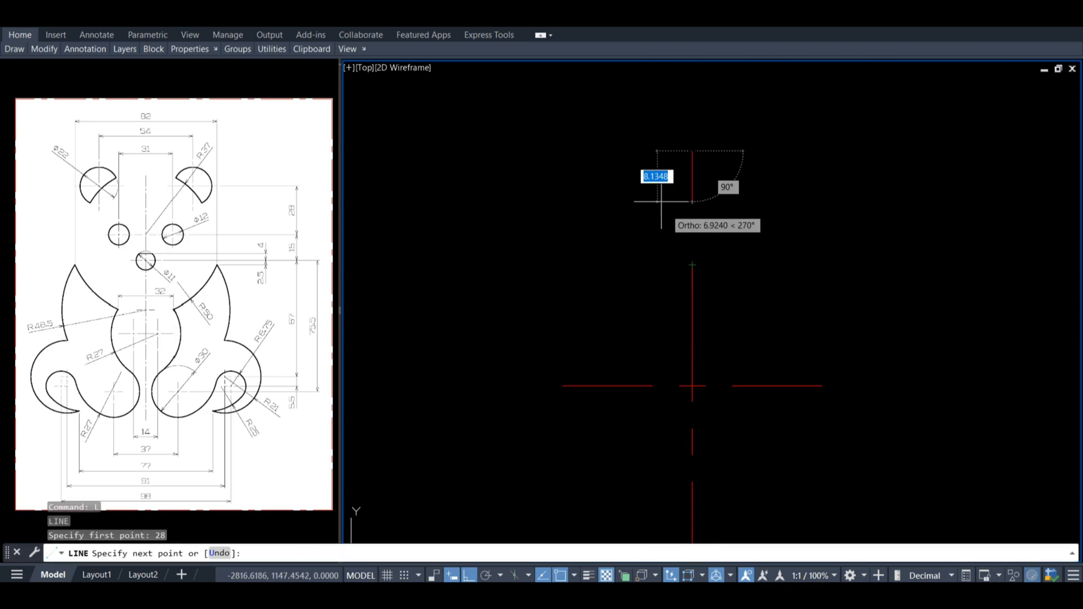
text(54)
key(Return)
key(Return)
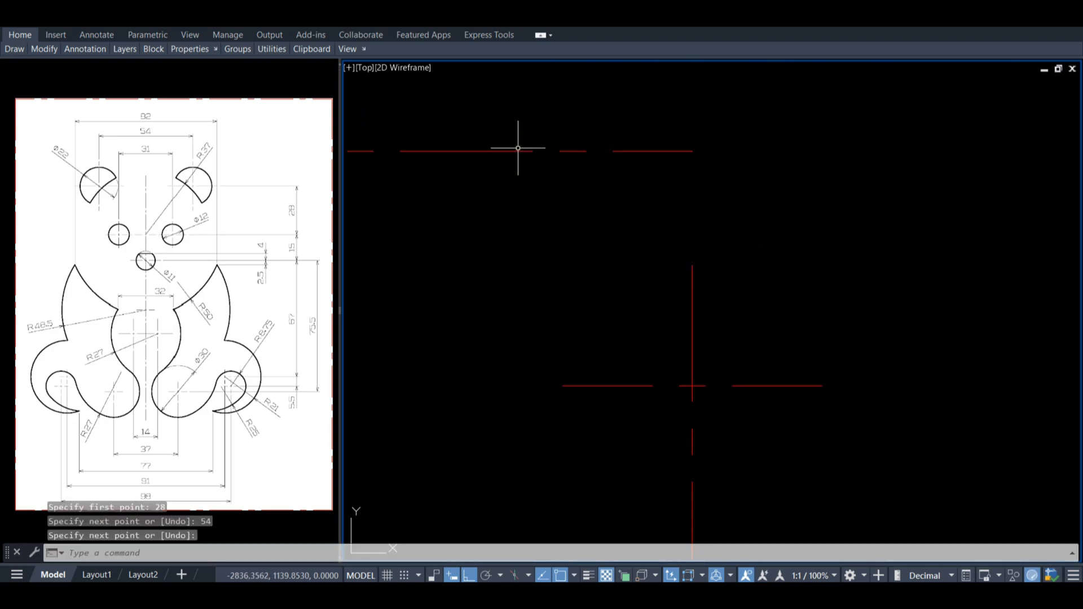
Move the 54-unit ear line by its midpoint so it is centred above the eye line's midpoint
click(501, 151)
click(465, 151)
key(space)
click(692, 152)
key(Escape)
Stretch the vertical centre line's upper end to the midpoint of the ear line
click(693, 275)
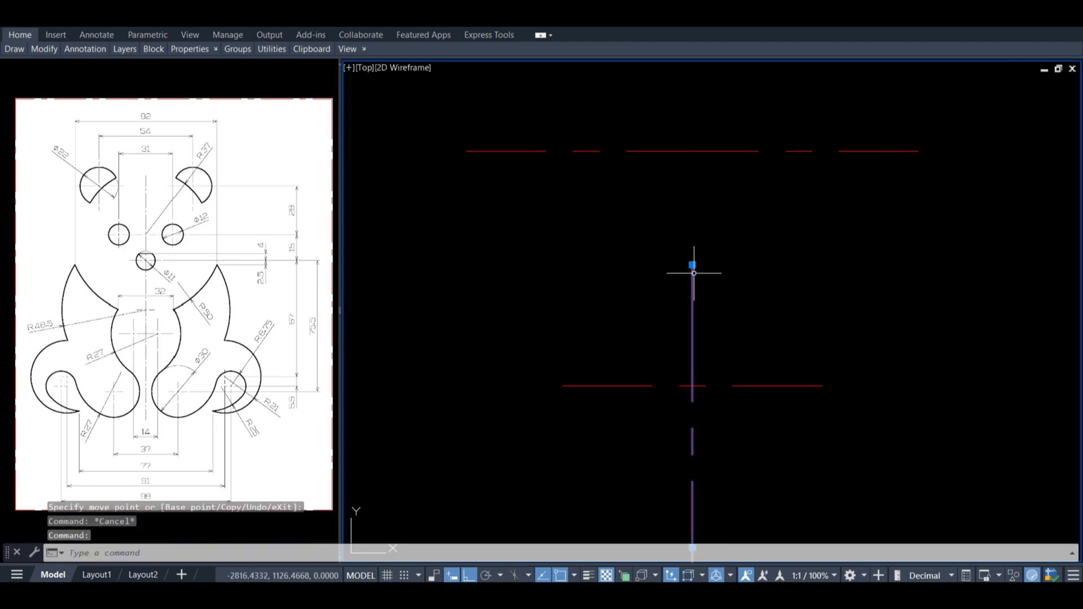
click(692, 265)
click(692, 151)
key(Escape)
text(l)
key(Return)
key(Escape)
Draw the eye circle with radius 6 centred on the left end of the 31-unit eye line
text(c)
key(Return)
click(562, 386)
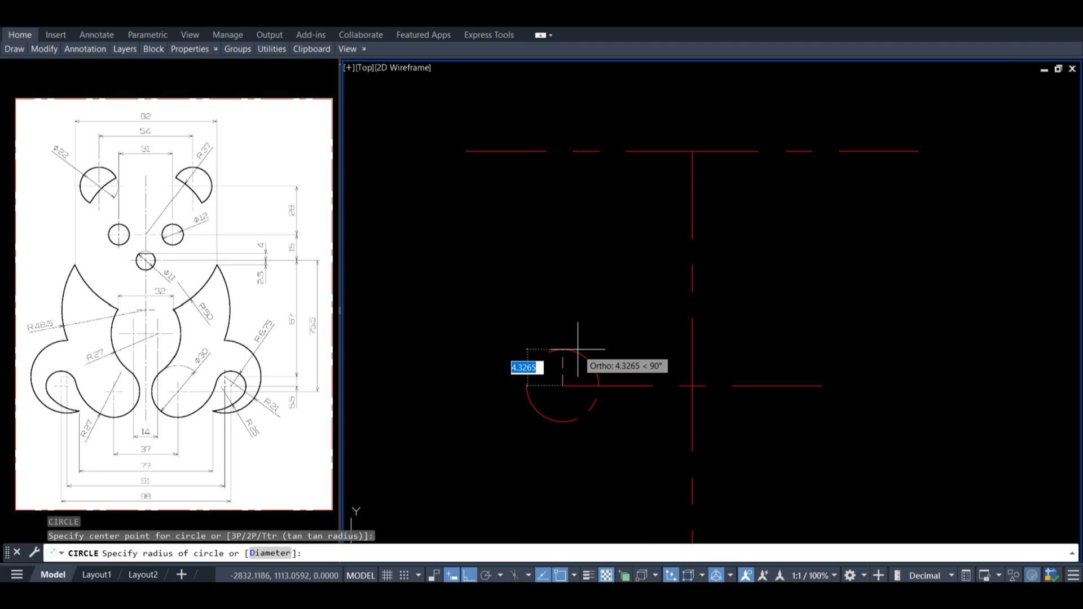
text(6)
key(Return)
Put the eye circle on the white continuous-line layer and make that layer current
click(562, 335)
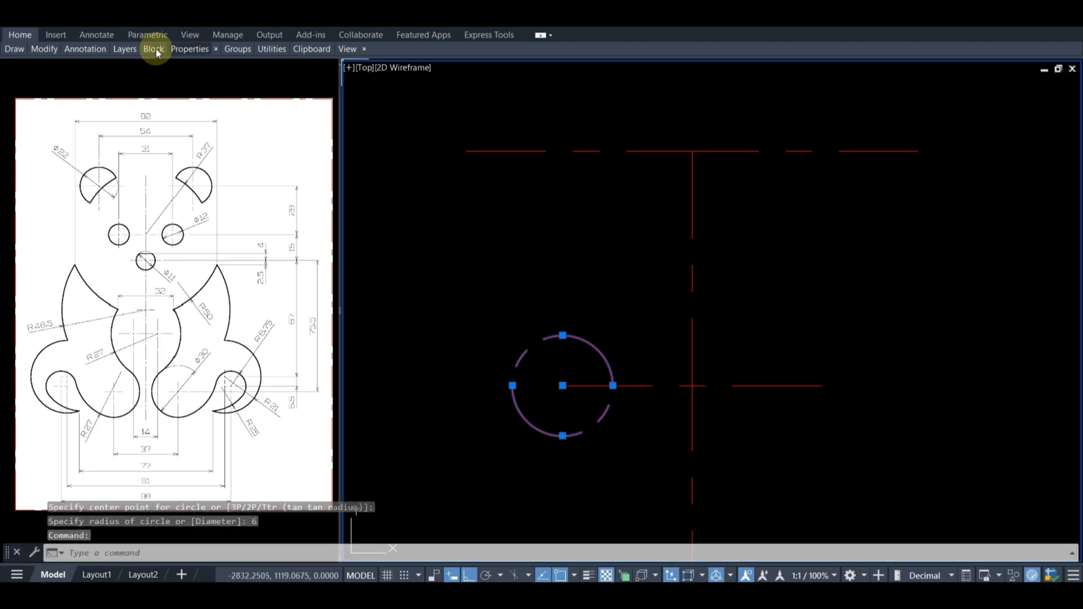
click(125, 48)
click(248, 65)
click(226, 118)
key(Escape)
key(Escape)
click(124, 48)
click(248, 65)
click(238, 119)
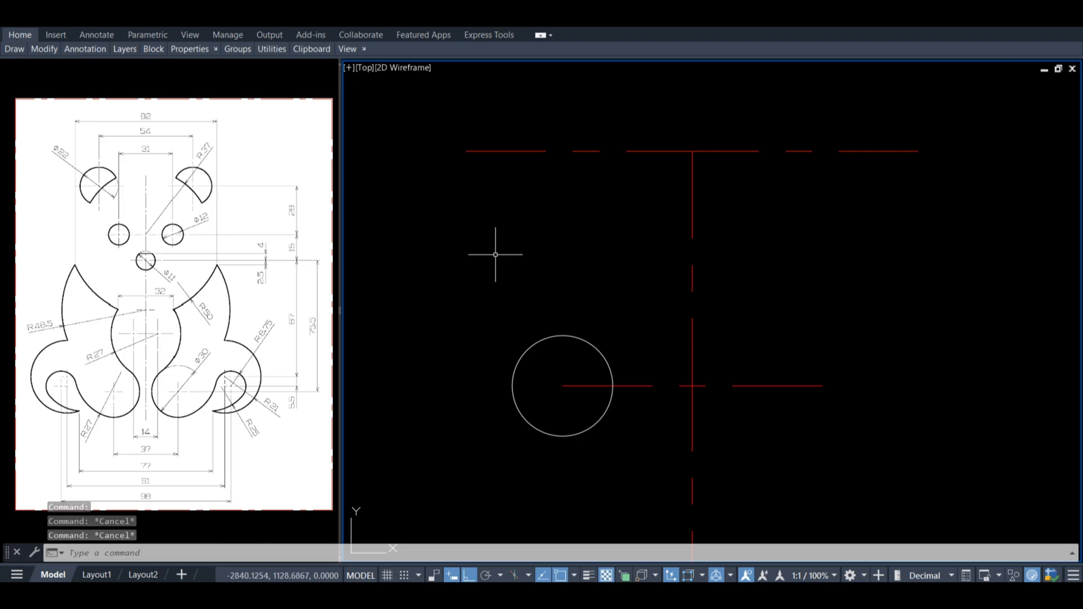
Draw the ear circle with diameter 22 centred on the left end of the 54-unit ear line
text(c)
key(Return)
click(467, 151)
text(d)
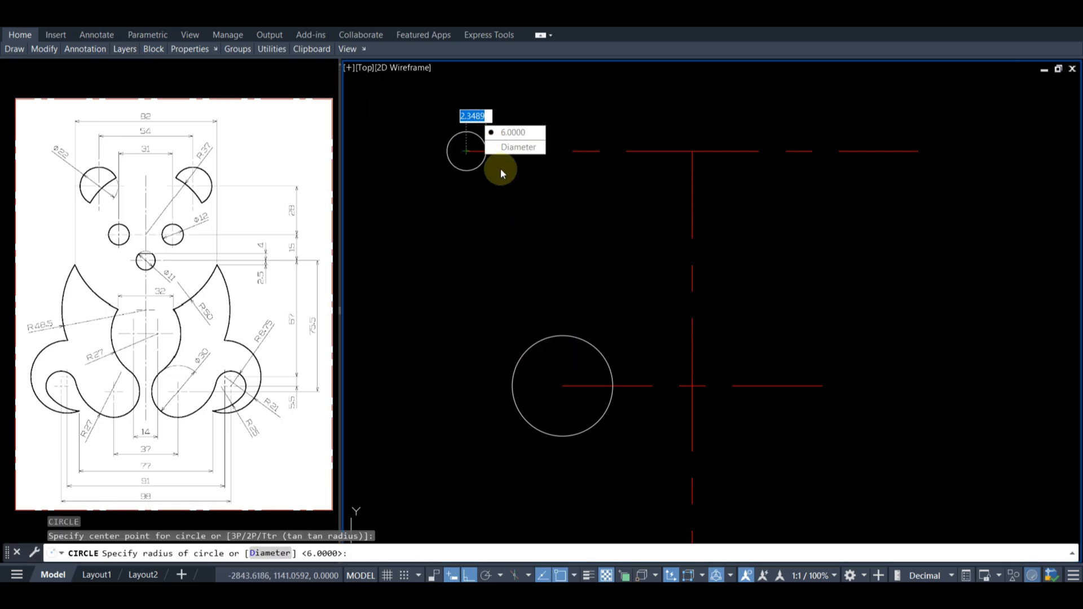
key(Return)
text(22)
key(Return)
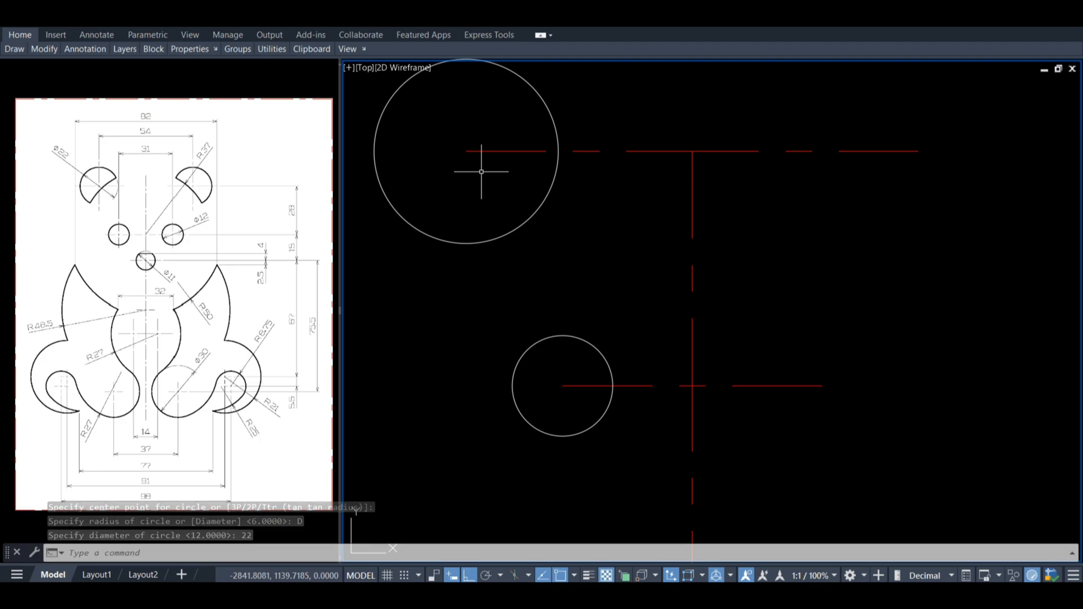
With ortho off, draw a 37-unit radius arc across the ear circle, centred where the eye line crosses the vertical centre line
text(arc)
key(Return)
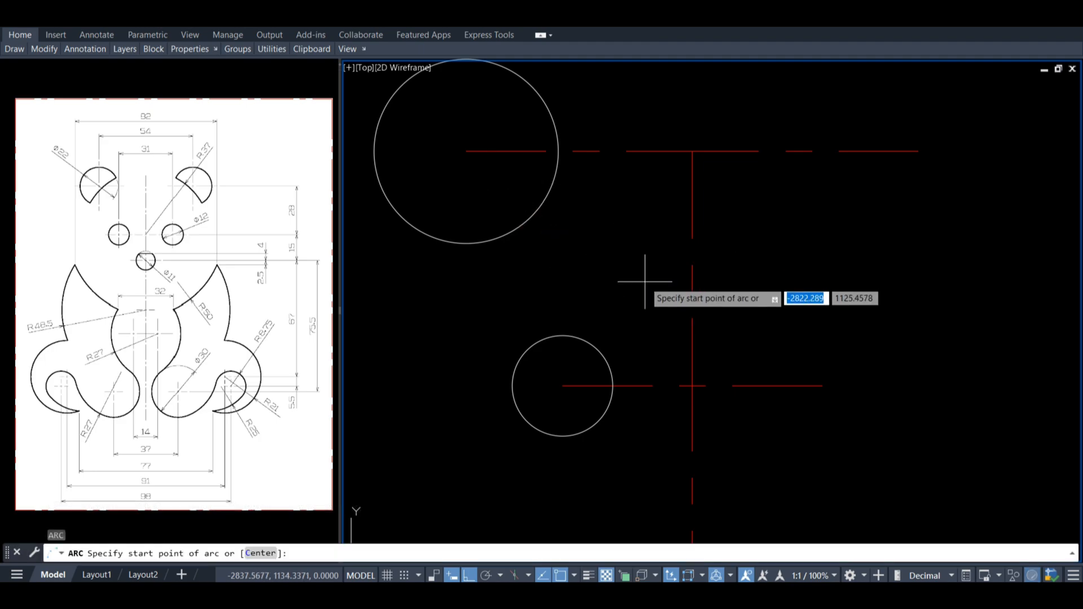
text(c)
key(Return)
click(692, 385)
key(F8)
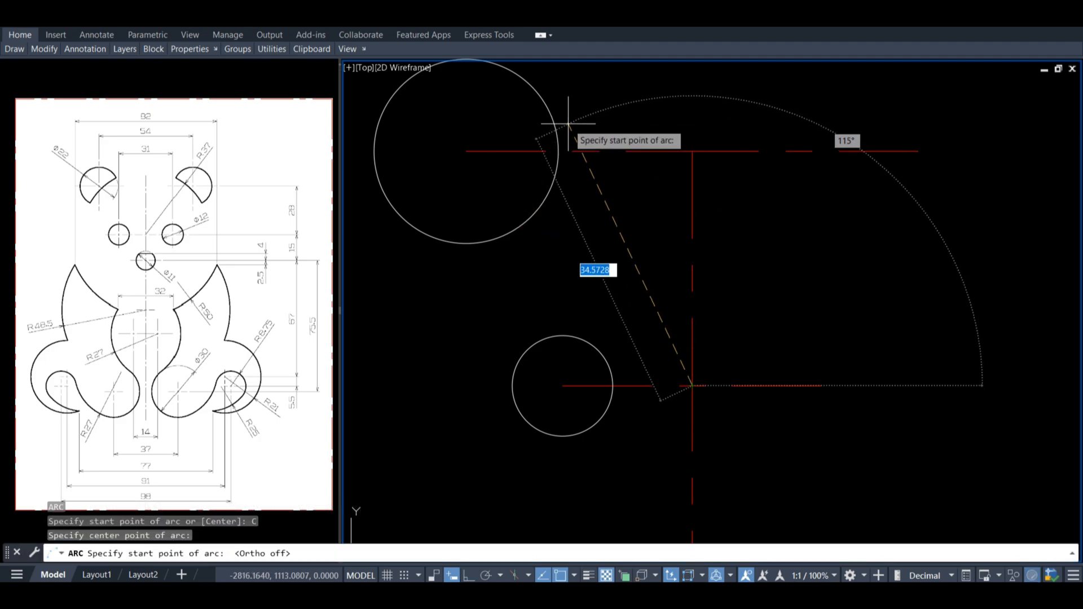
text(37)
key(Return)
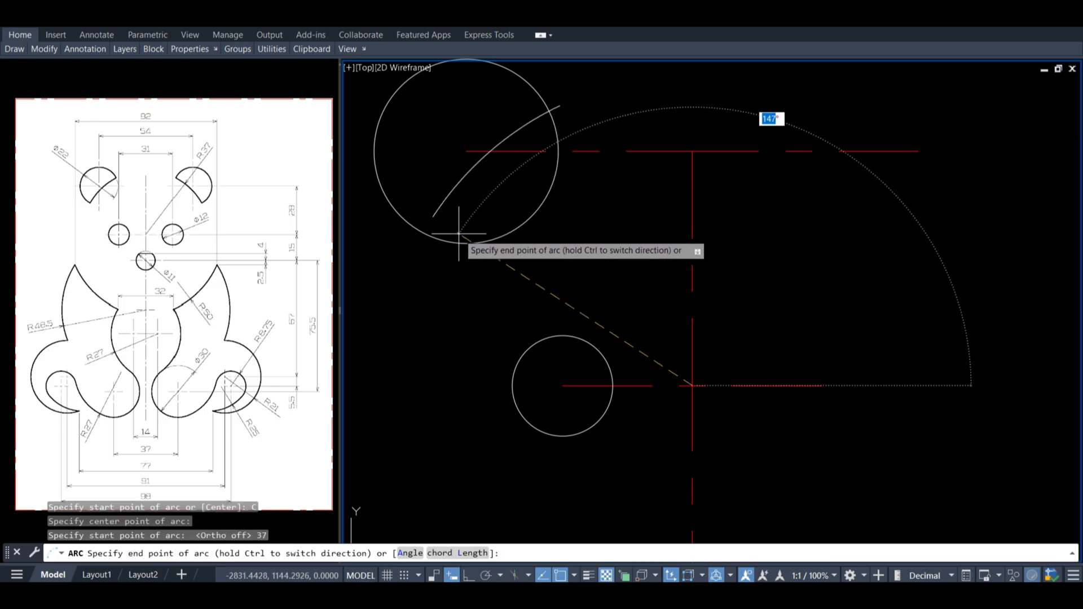
click(437, 269)
Trim away the lower part of the ear circle, using the 37-unit radius arc as the cutting edge
text(tr)
key(Return)
text(t)
key(Return)
click(451, 194)
key(Return)
click(475, 242)
key(Return)
Trim both ends of the arc that extend beyond the ear circle
key(Return)
drag(432, 259, 408, 244)
drag(562, 125, 554, 94)
key(Escape)
middle_drag(561, 109, 556, 133)
scroll(581, 271, down, 2)
middle_drag(573, 280, 597, 223)
text(c)
key(Return)
key(Escape)
Draw the nose circle with diameter 11 on the vertical centre line, centred 15 units below the eye line
text(c)
key(Return)
text(15)
key(Return)
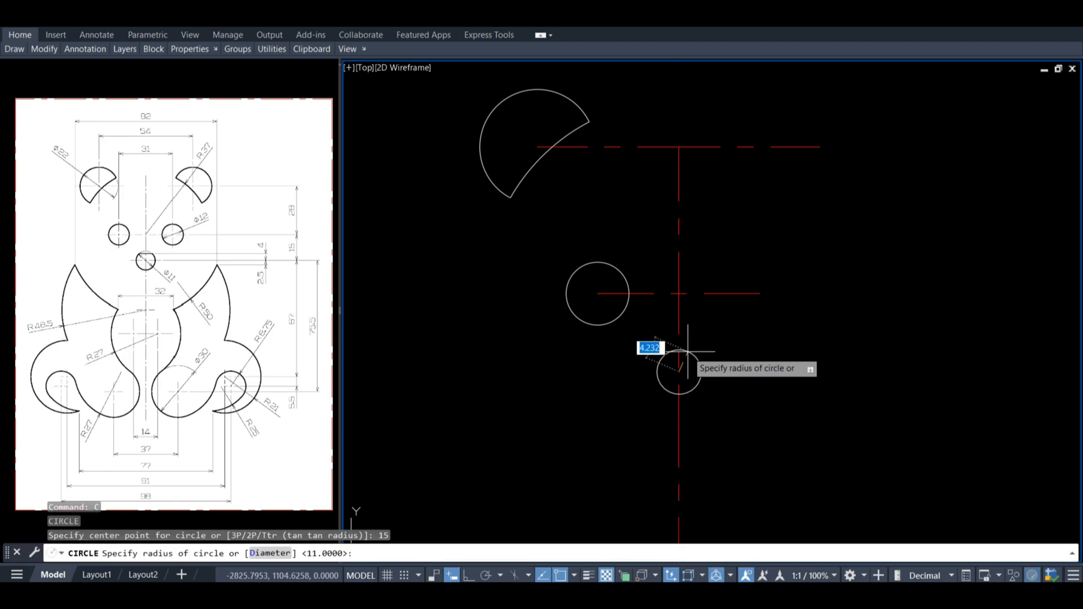
text(d)
key(Return)
text(11)
key(Return)
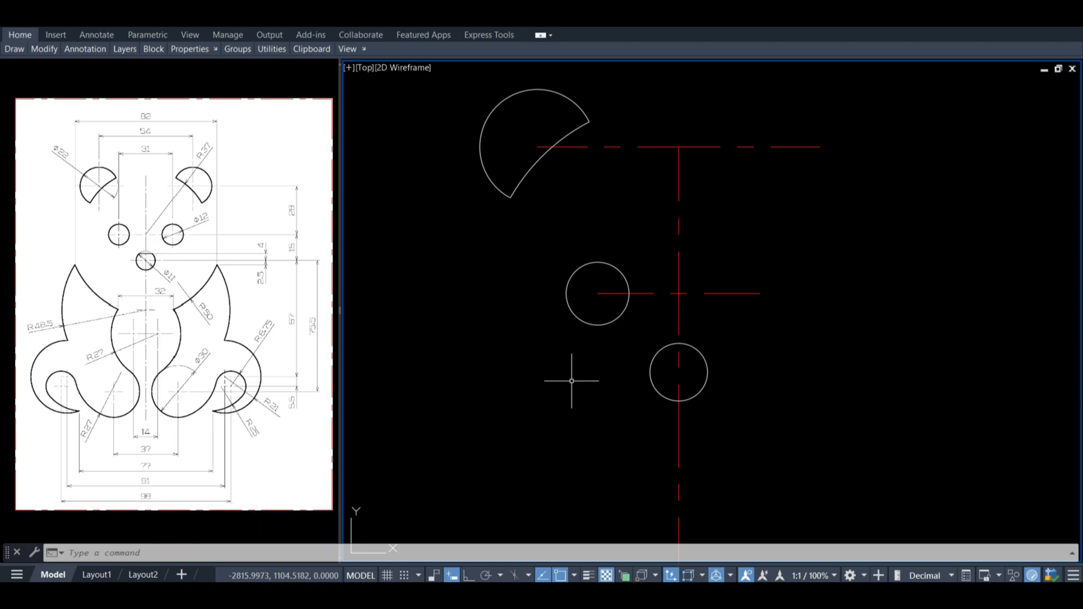
text(l)
key(Return)
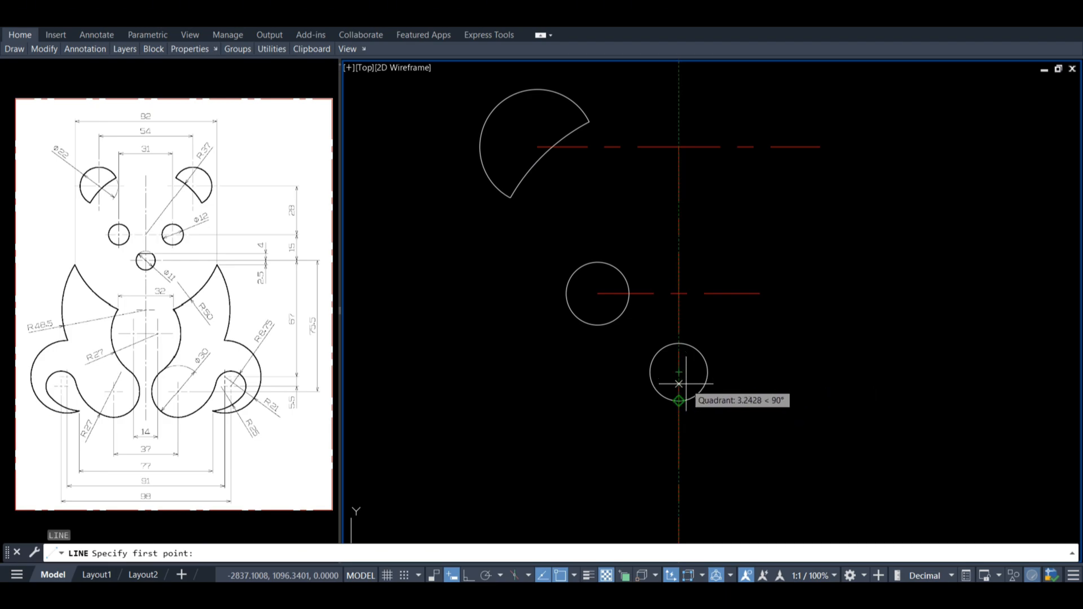
key(Escape)
Draw a horizontal line from the centre line, starting 4 units above the nose circle's centre and extending past the circle
scroll(675, 368, up, 5)
text(l)
key(Return)
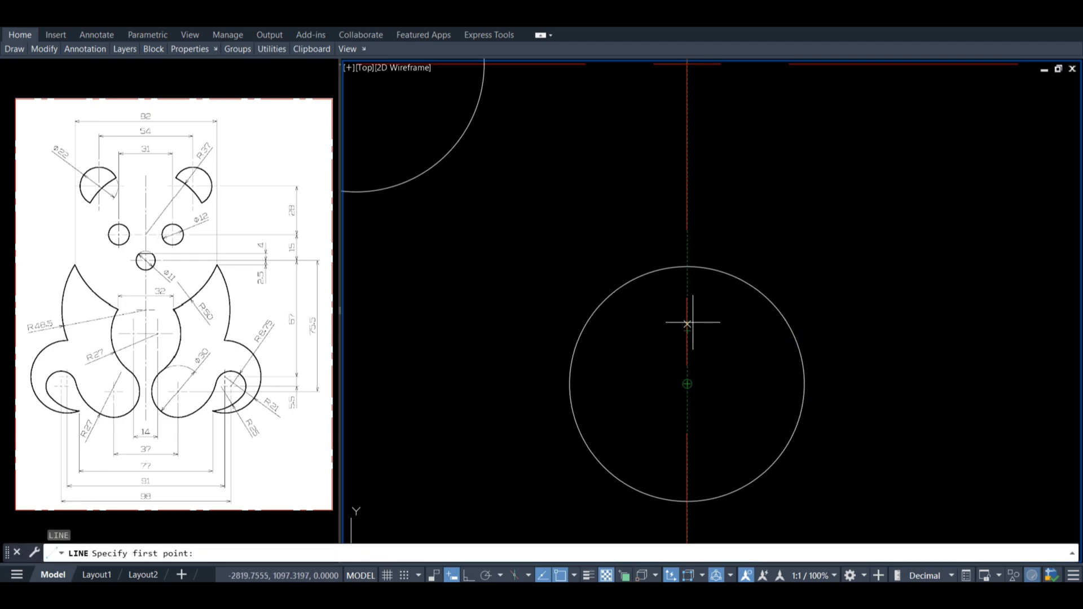
text(4)
key(Return)
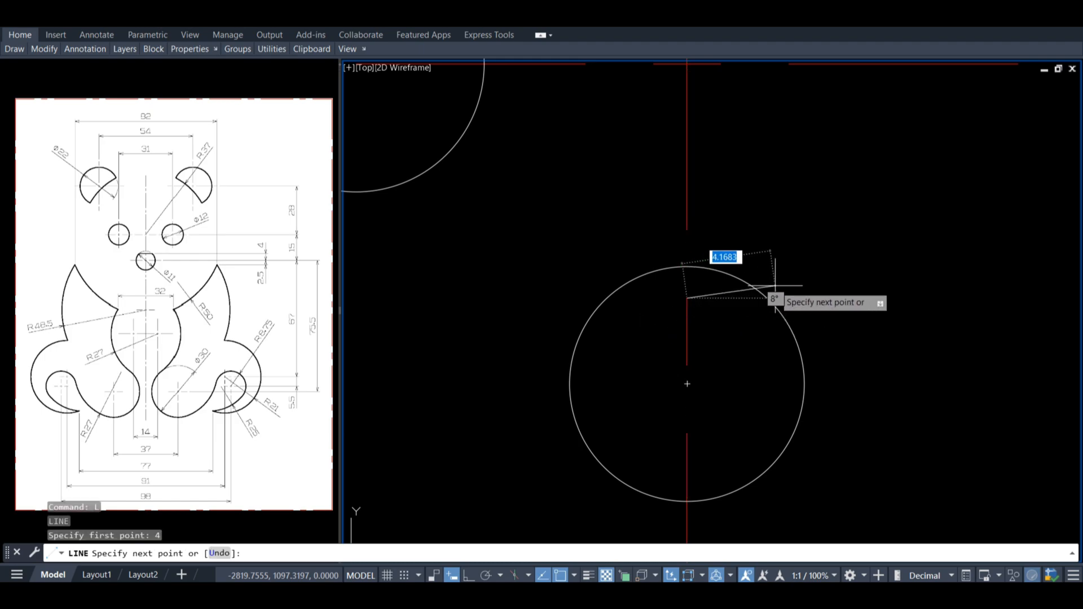
click(883, 307)
key(Return)
Move the horizontal nose line by its midpoint onto the vertical centre line
click(822, 299)
click(787, 298)
key(space)
click(686, 298)
key(Escape)
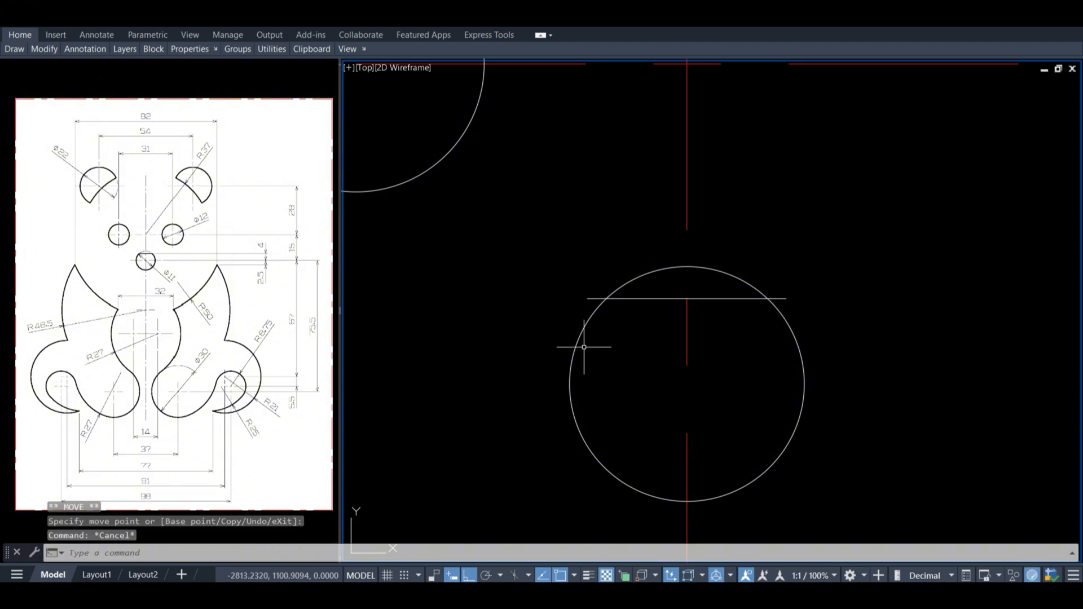
Trim the top of the nose circle and the overhanging line ends to leave a flat-topped nose
text(tr)
key(Return)
mouse_move(591, 312)
mouse_down()
mouse_move(666, 284)
mouse_move(780, 303)
mouse_up()
key(Return)
Draw a 37-unit horizontal foot line starting 75.5 units directly below the nose circle's centre
scroll(720, 305, down, 5)
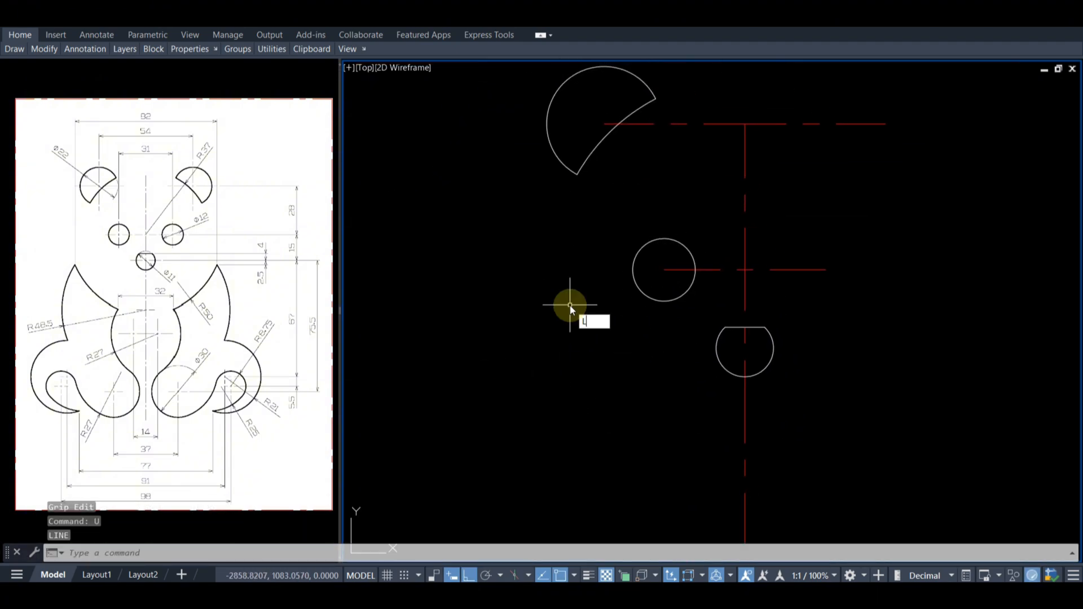
key(Return)
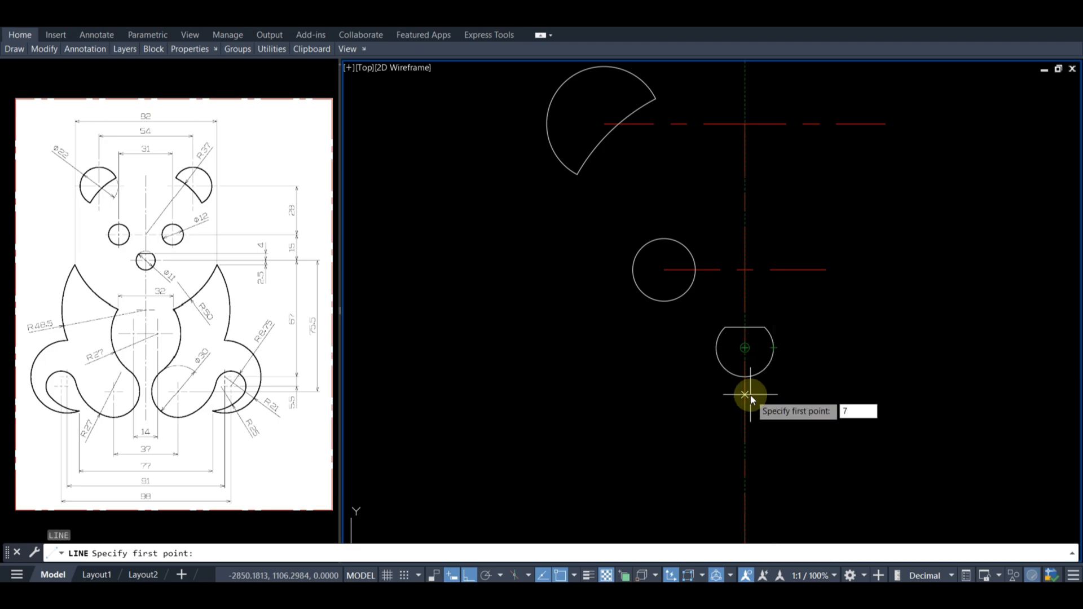
key(Return)
scroll(748, 398, down, 5)
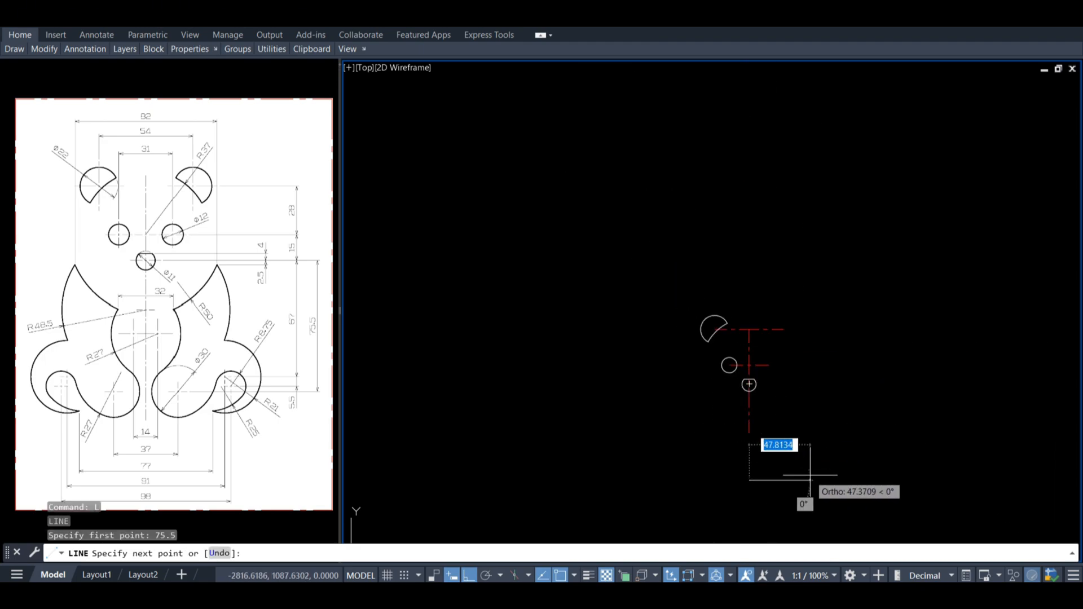
text(37)
key(Return)
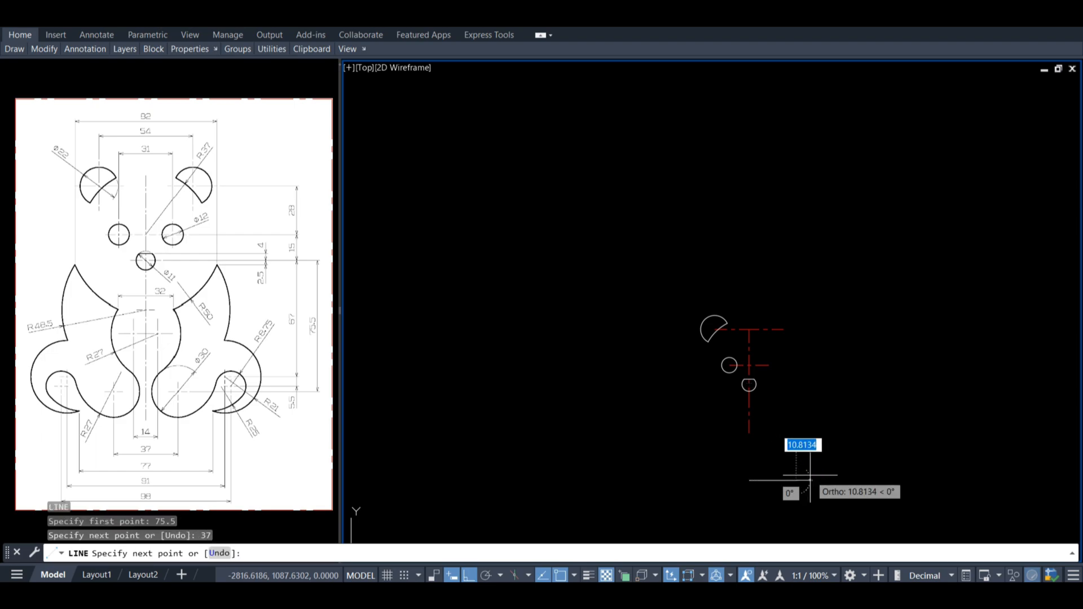
key(Return)
Move the 37-unit foot line by its midpoint so it is centred on the vertical axis below the nose
text(Z)
key(Return)
click(695, 305)
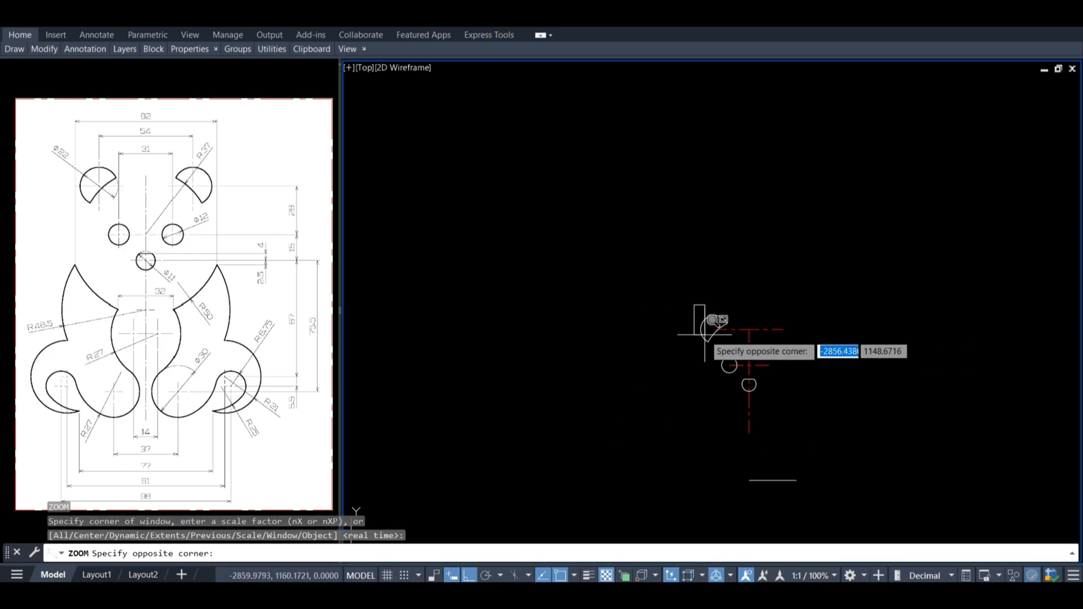
click(805, 473)
middle_drag(783, 477, 782, 467)
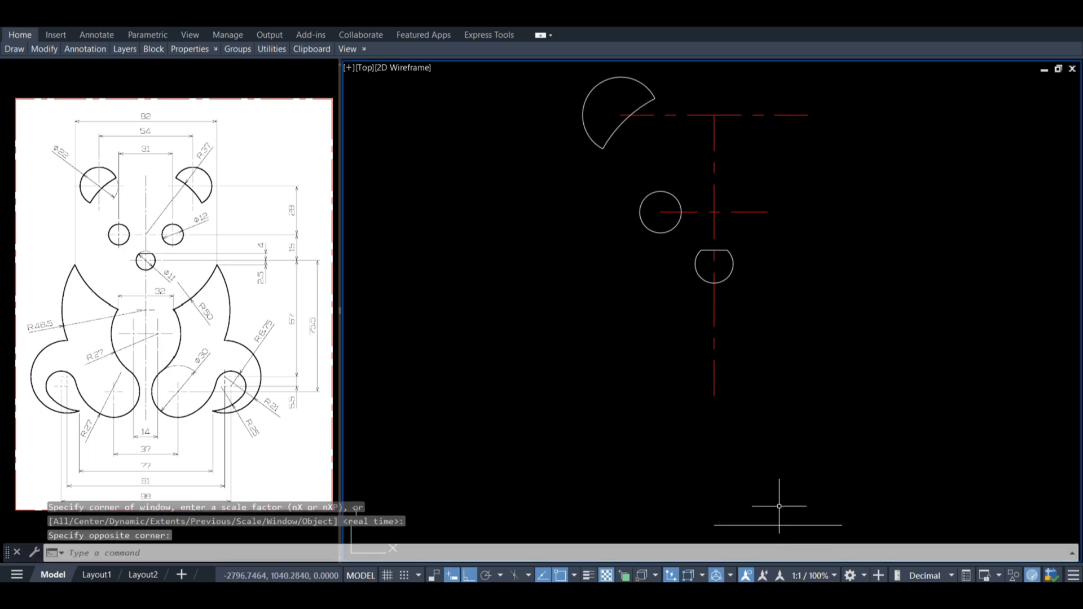
click(776, 525)
click(778, 525)
key(space)
key(Escape)
Stretch the vertical centre line's lower end down to the foot line's midpoint
click(713, 375)
click(714, 394)
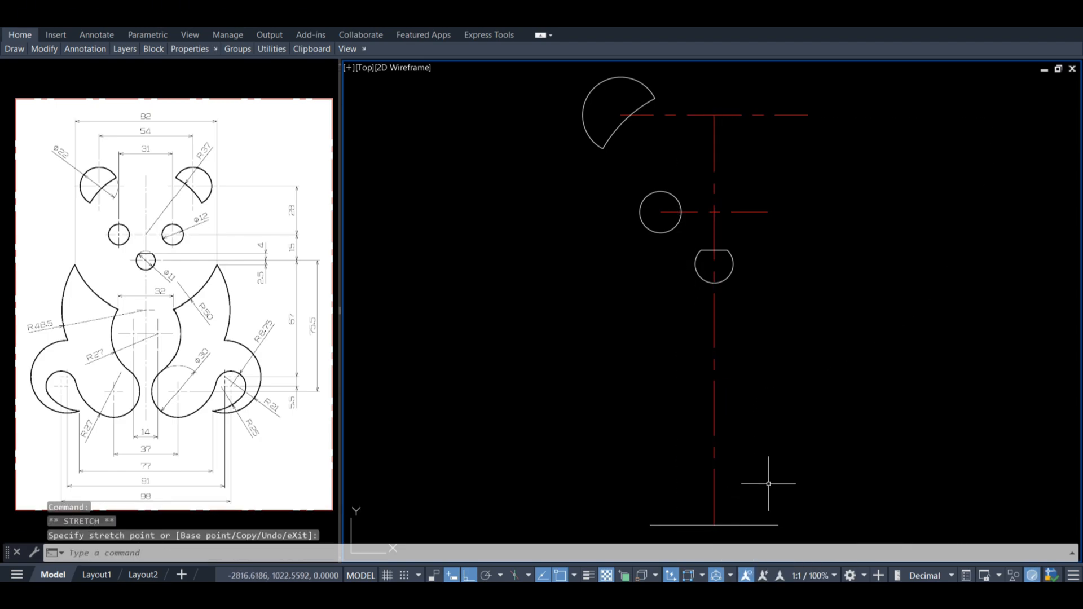
key(Escape)
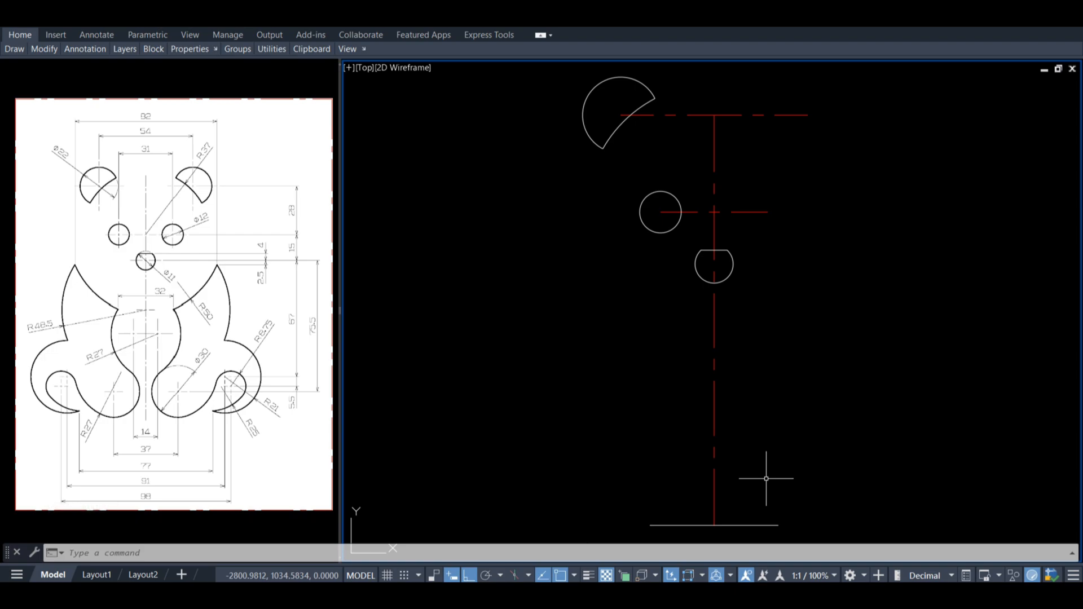
Draw the foot circle with radius 15 centred on the left end of the 37-unit foot line
text(c)
key(Return)
click(650, 524)
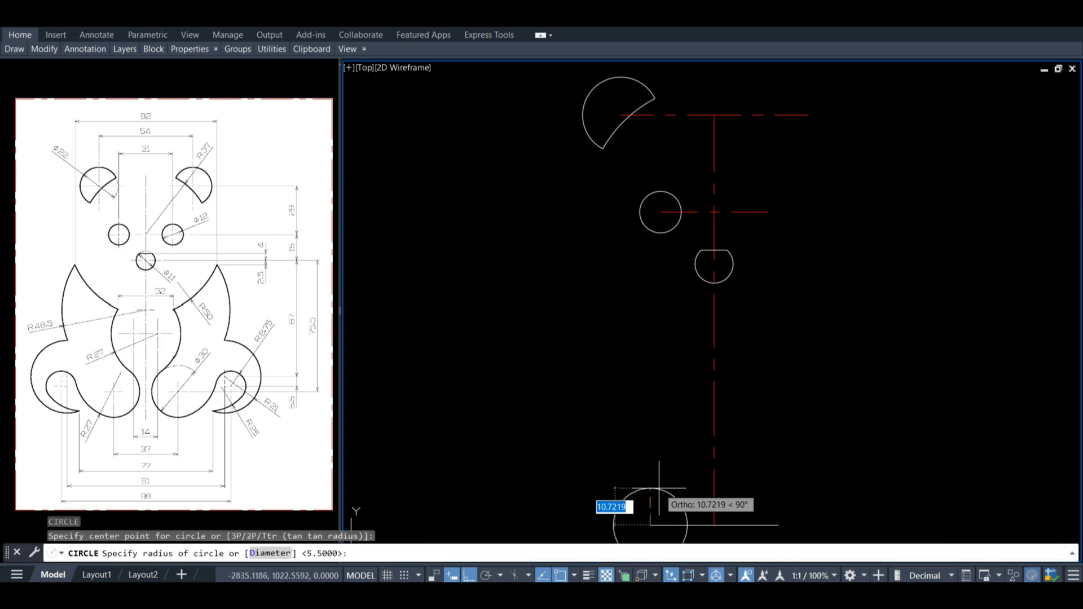
key(Return)
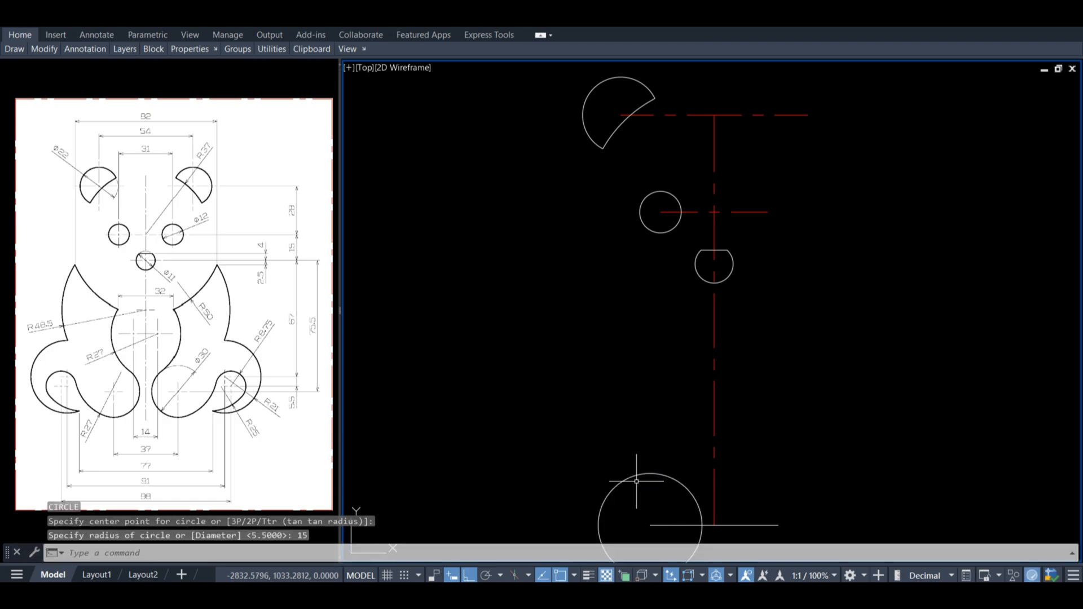
Offset the vertical centre line 7 units to the right
middle_drag(739, 392, 701, 319)
scroll(582, 311, up, 2)
text(o)
key(Return)
text(7)
key(Return)
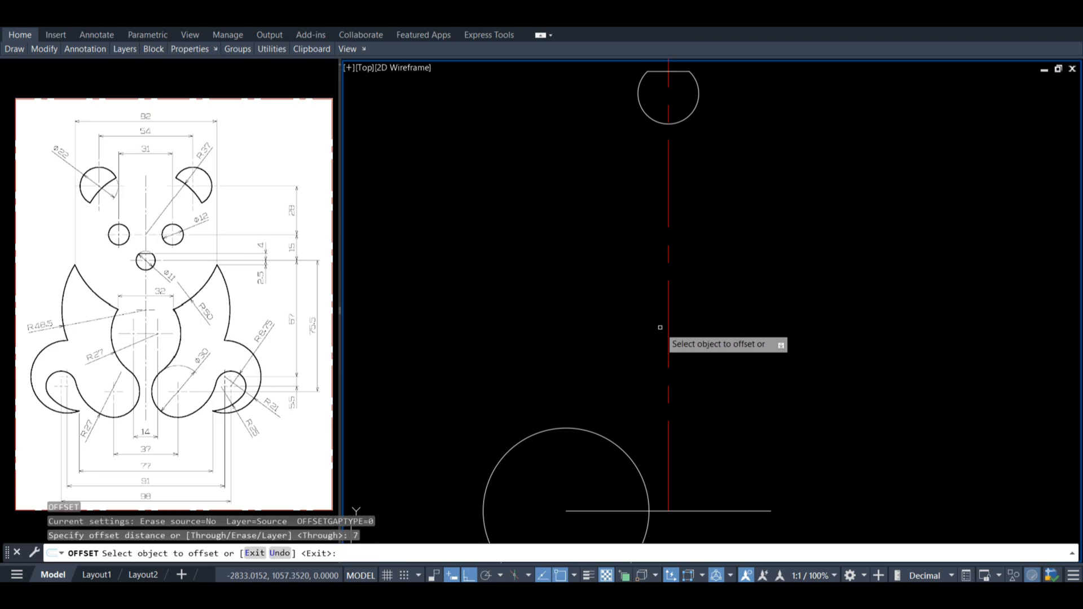
click(668, 330)
click(701, 331)
key(Escape)
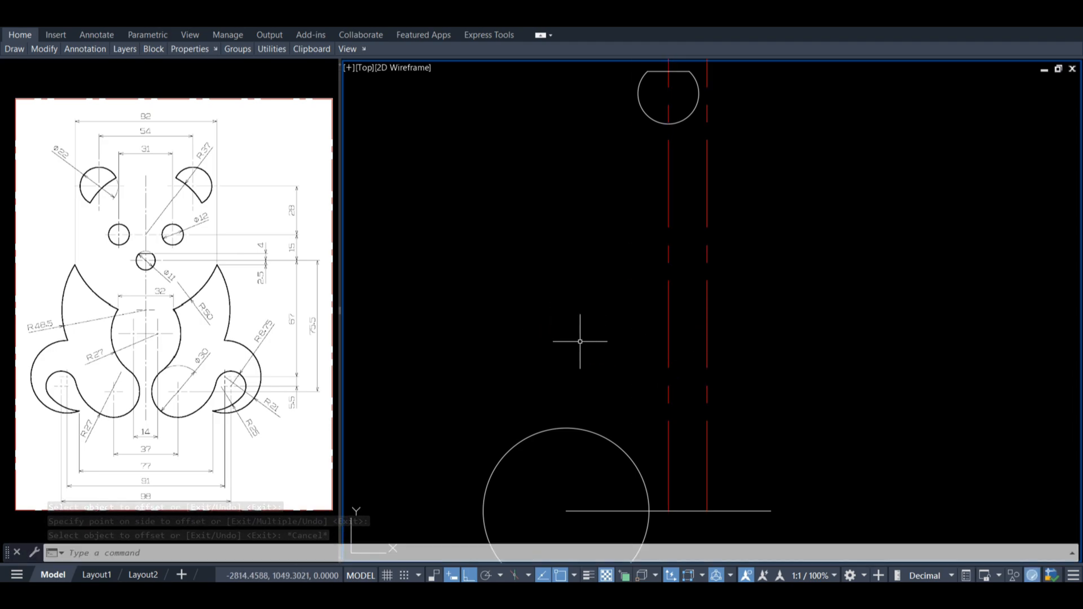
Offset the foot circle 27 units outward
text(o)
key(Return)
text(27)
key(Return)
click(566, 429)
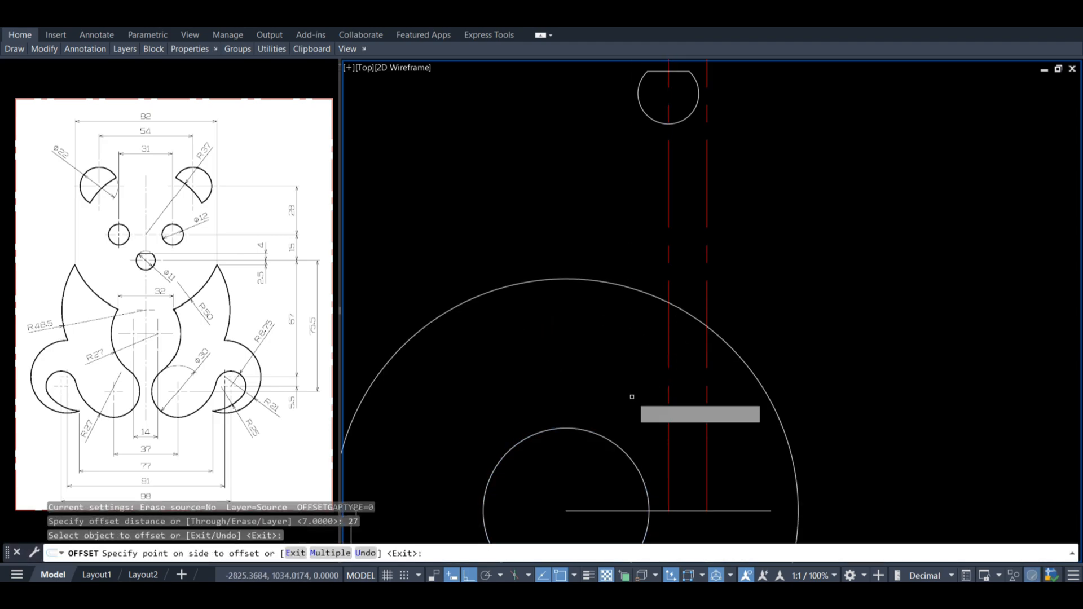
click(558, 376)
key(Escape)
text(l)
key(Return)
key(Escape)
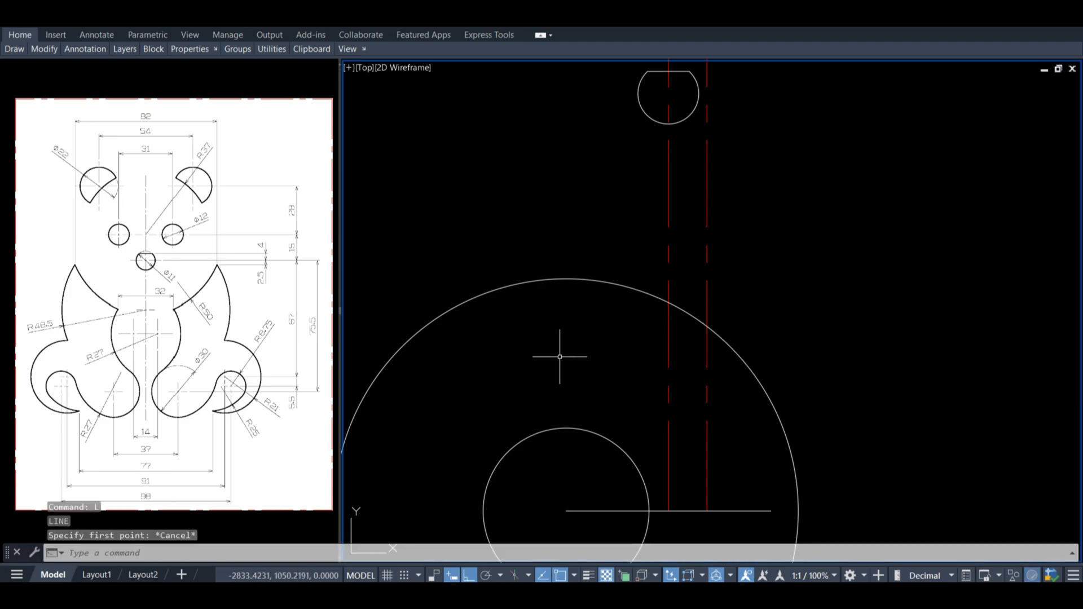
Draw the belly arc with radius 27, centred where the offset vertical line crosses the offset circle, ending on the foot circle
text(a)
key(Return)
text(c)
key(Return)
click(707, 326)
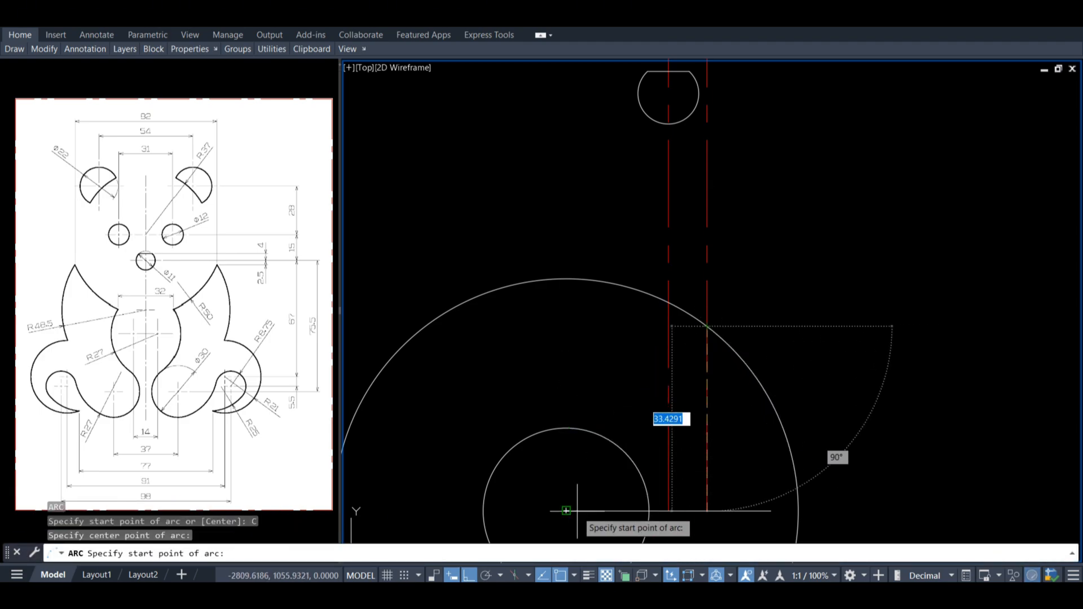
key(F8)
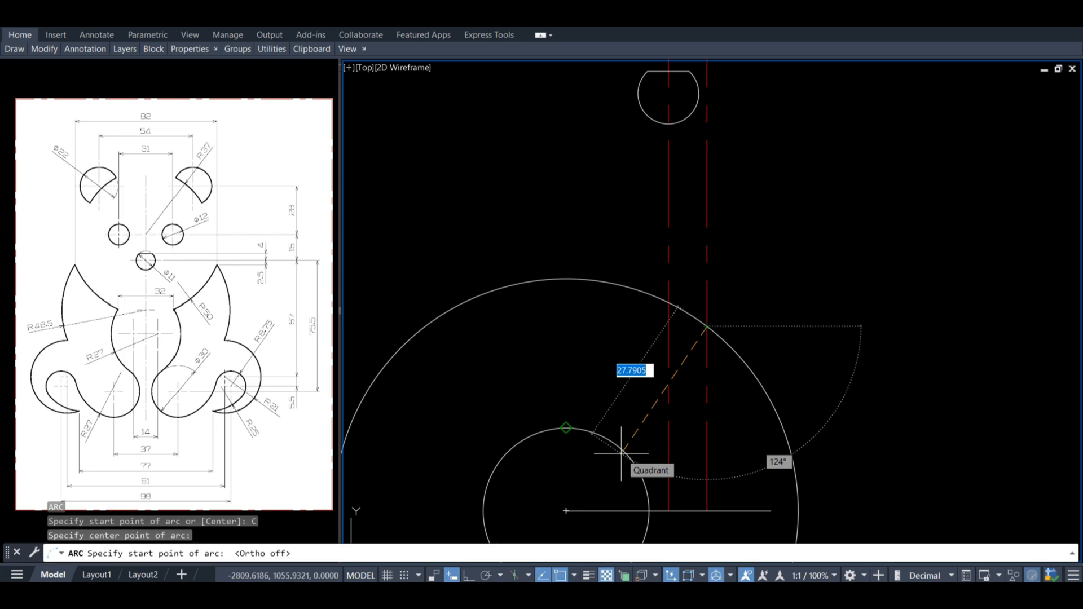
text(27)
key(Return)
shift+right_click(672, 472)
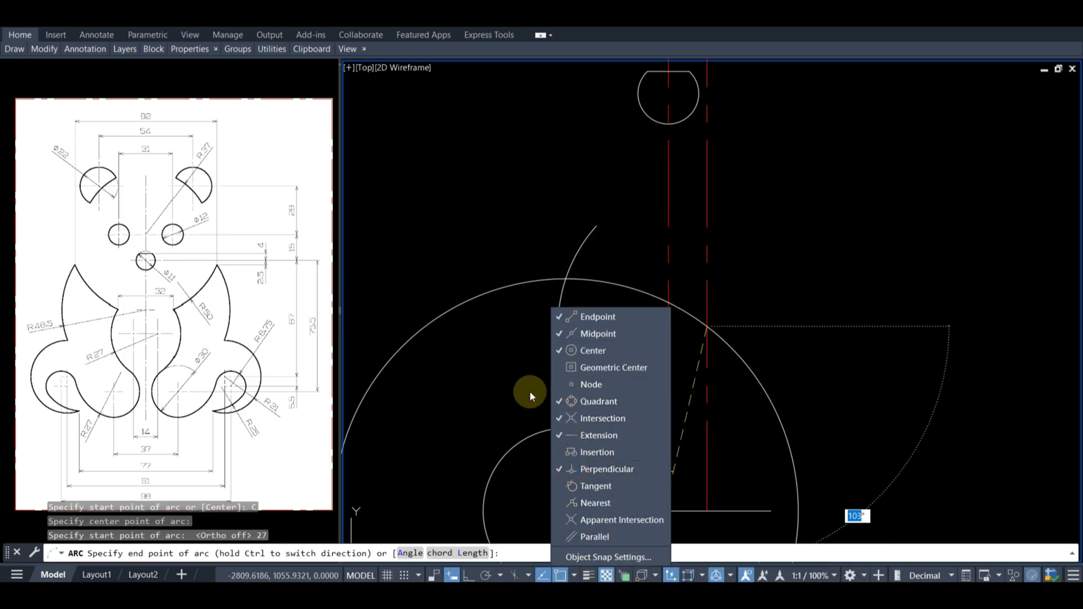
click(514, 355)
click(618, 445)
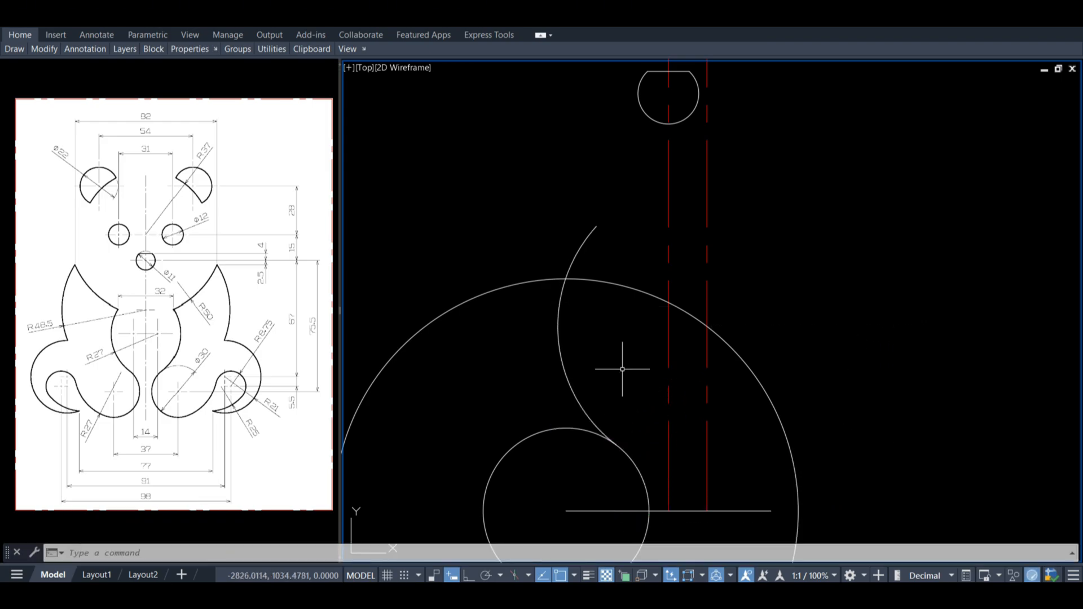
Delete the large offset construction circle and the offset vertical line beside the centre line
click(713, 339)
key(Delete)
click(706, 322)
key(Delete)
Match the 37-unit foot line's properties to the red vertical centre line
middle_drag(707, 321, 788, 245)
text(MA)
key(Return)
click(750, 409)
click(763, 435)
key(Escape)
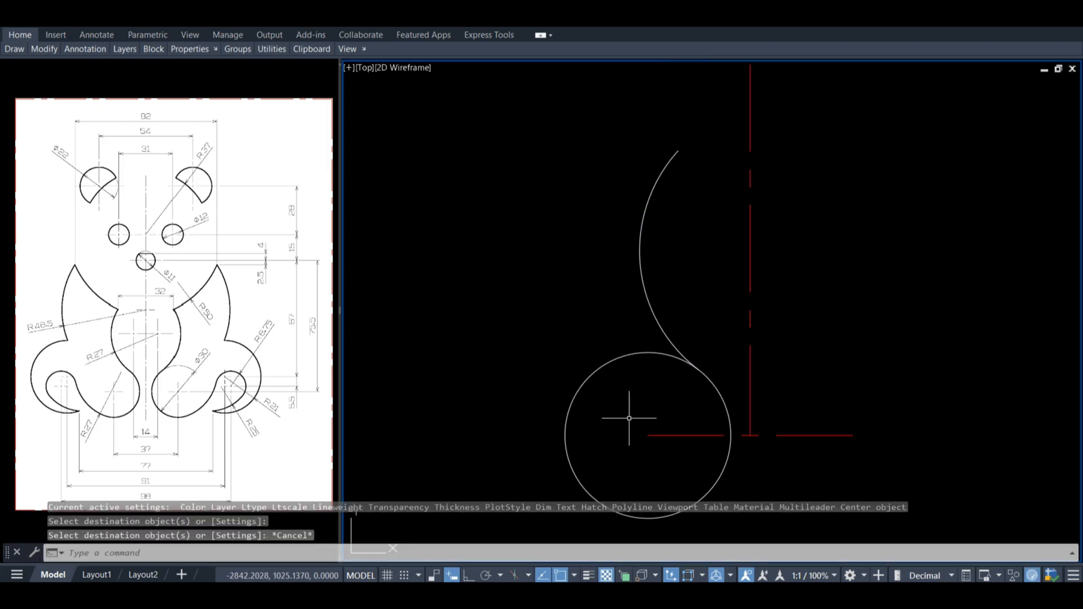
Try offsetting the foot line 5.5 units upward, and delete the copy
text(O)
key(Return)
key(Return)
click(666, 435)
click(642, 409)
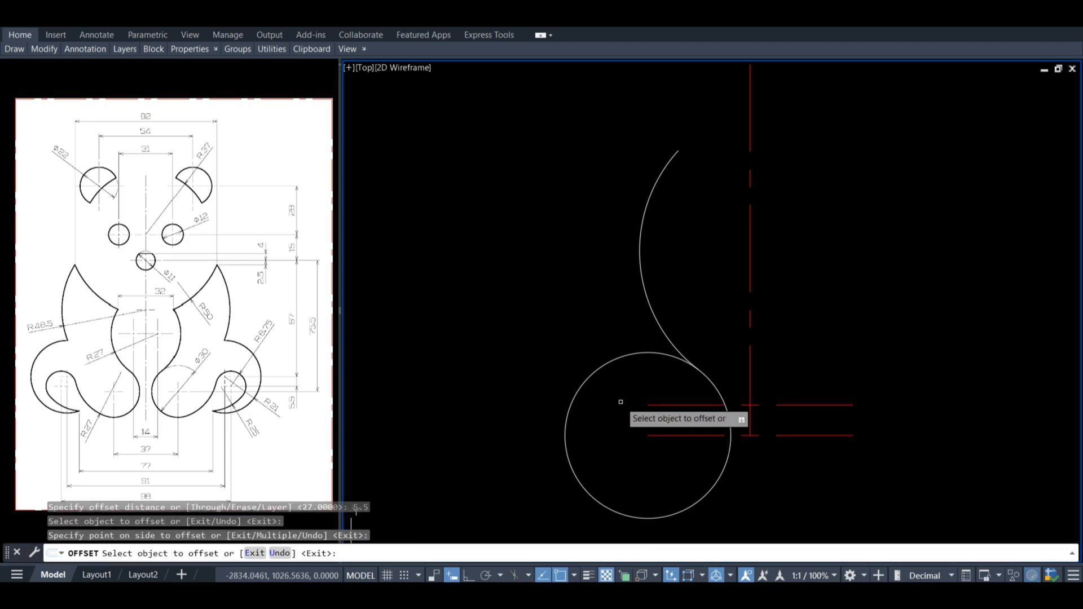
key(Escape)
click(652, 405)
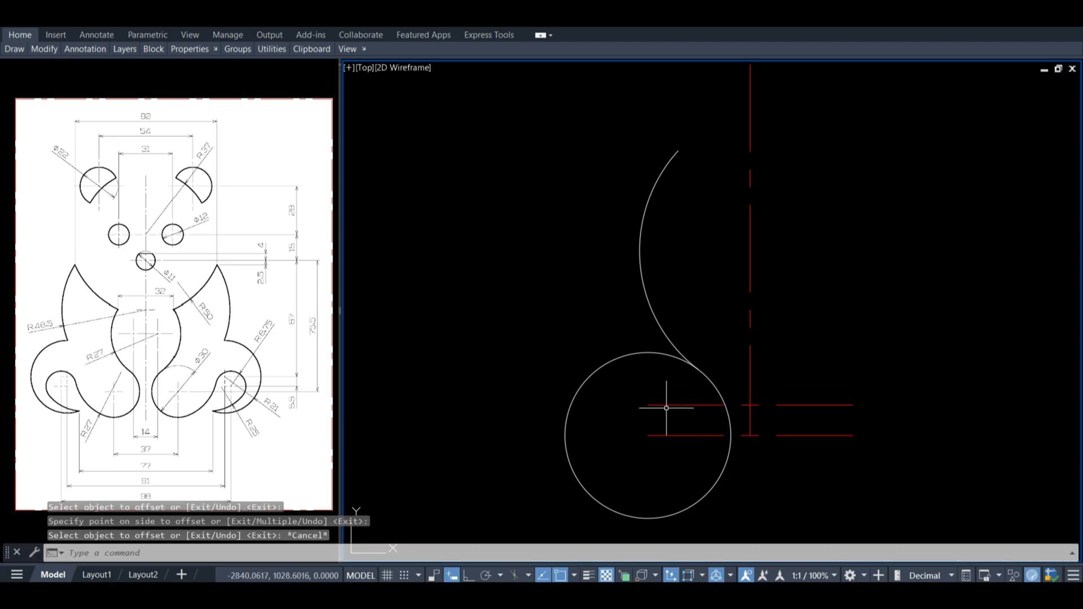
key(Delete)
Set the Offset command's distance to 67 units
scroll(641, 411, down, 2)
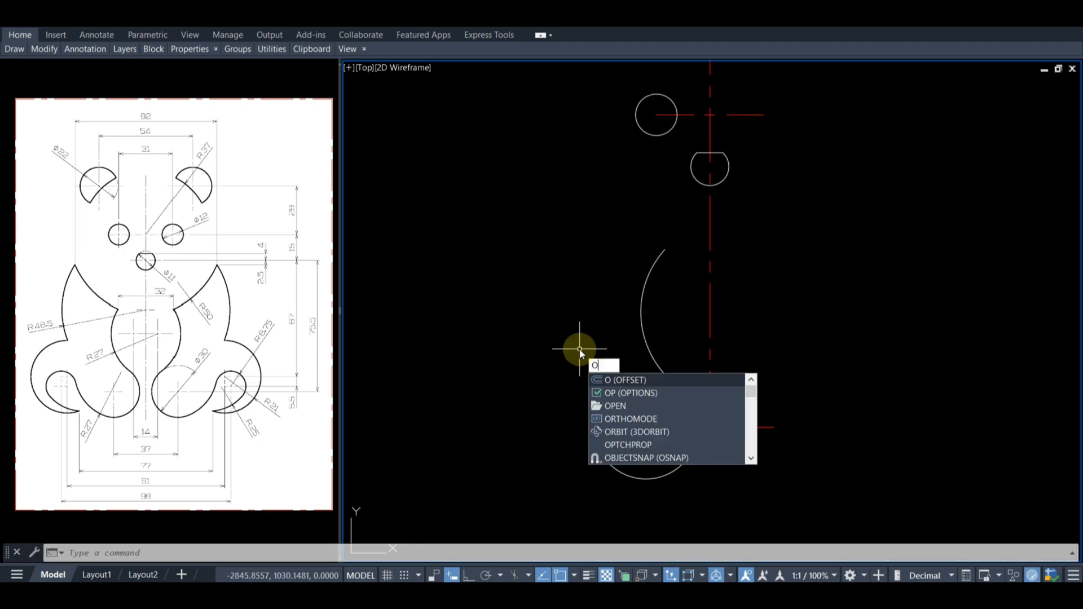
text(O)
key(Return)
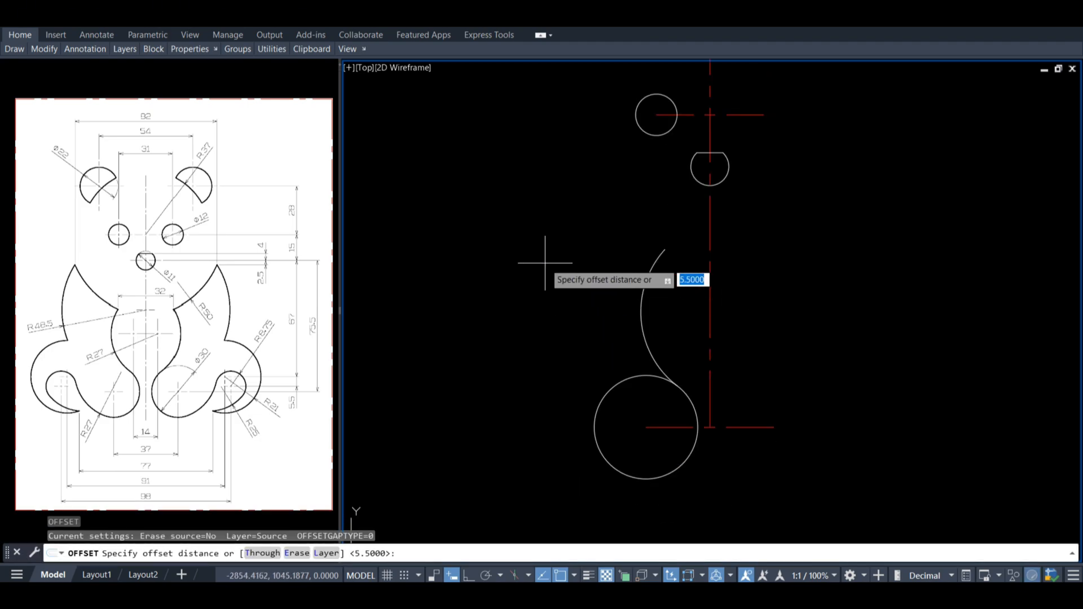
key(Return)
key(Escape)
Draw a 91-unit horizontal line to the left from the nose circle's centre
click(601, 166)
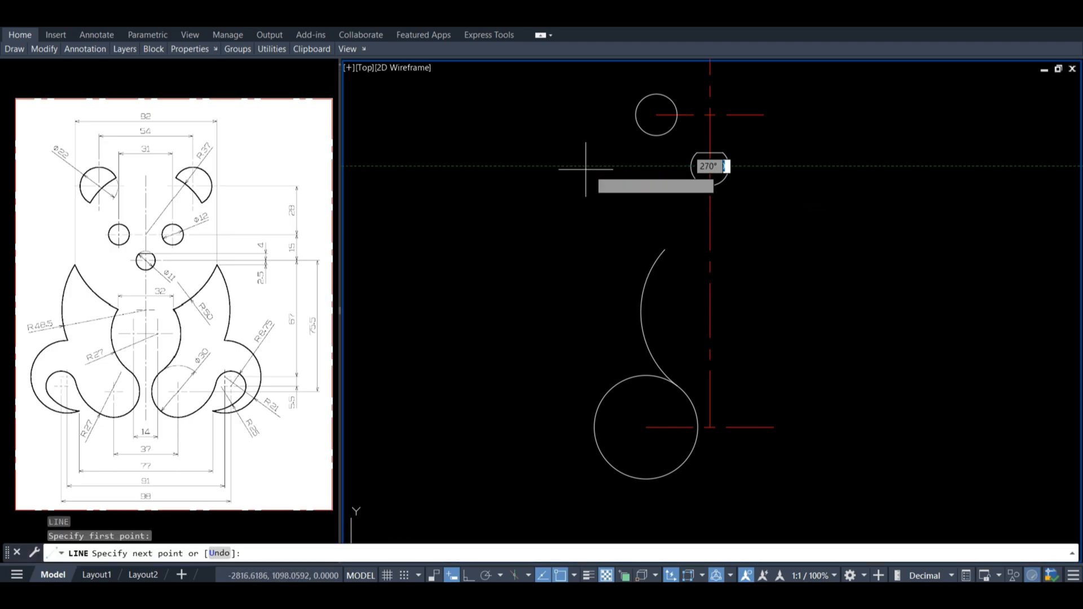
key(F8)
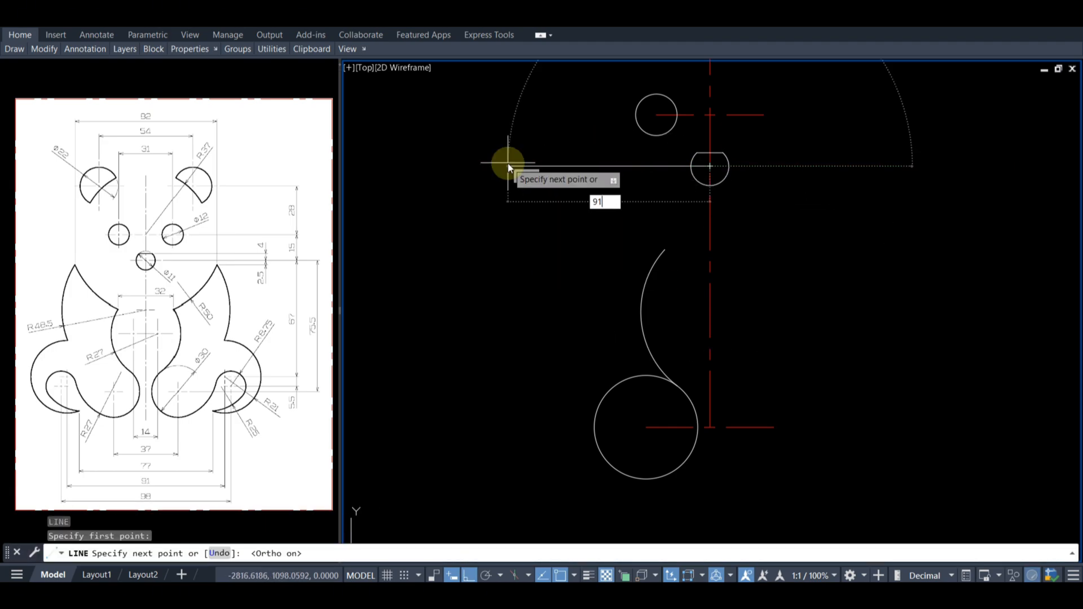
key(Return)
key(Return)
Move the 91-unit line so its midpoint lies on the nose circle's centre
click(576, 167)
click(577, 166)
key(space)
click(709, 166)
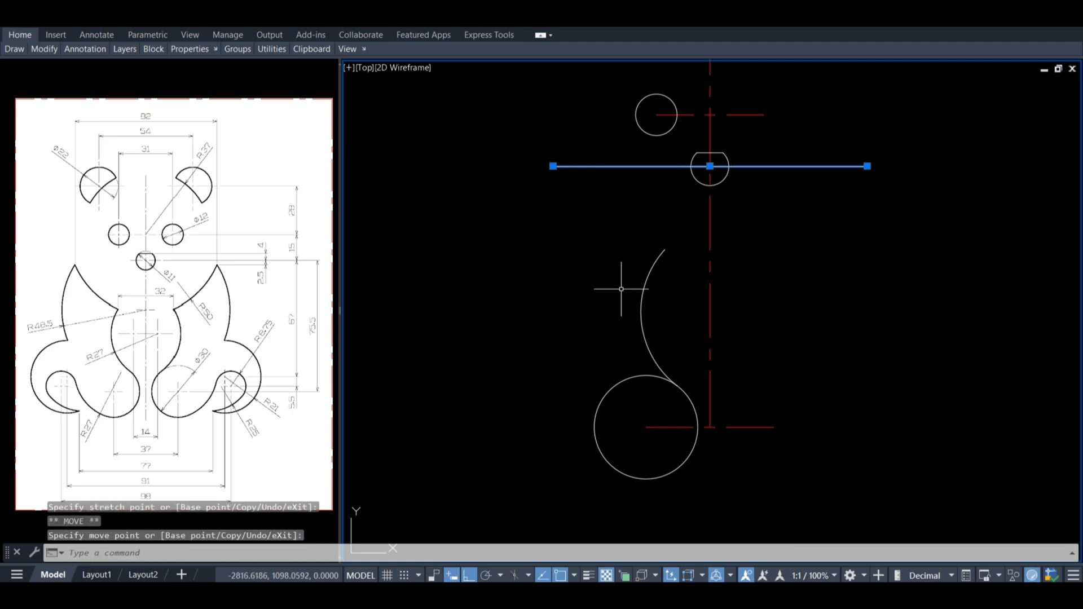
key(Escape)
Match the 91-unit line's properties to the red vertical centre line
text(ma)
key(space)
click(709, 240)
click(655, 166)
key(Escape)
Offset the 91-unit horizontal line 67 units downward
text(o)
key(space)
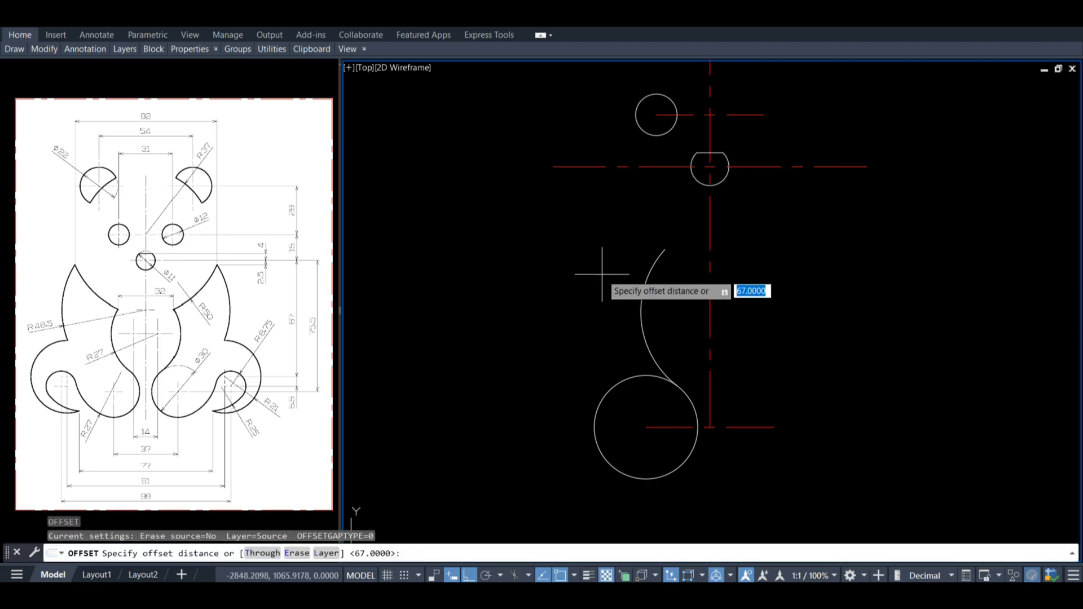
key(space)
click(598, 166)
click(529, 243)
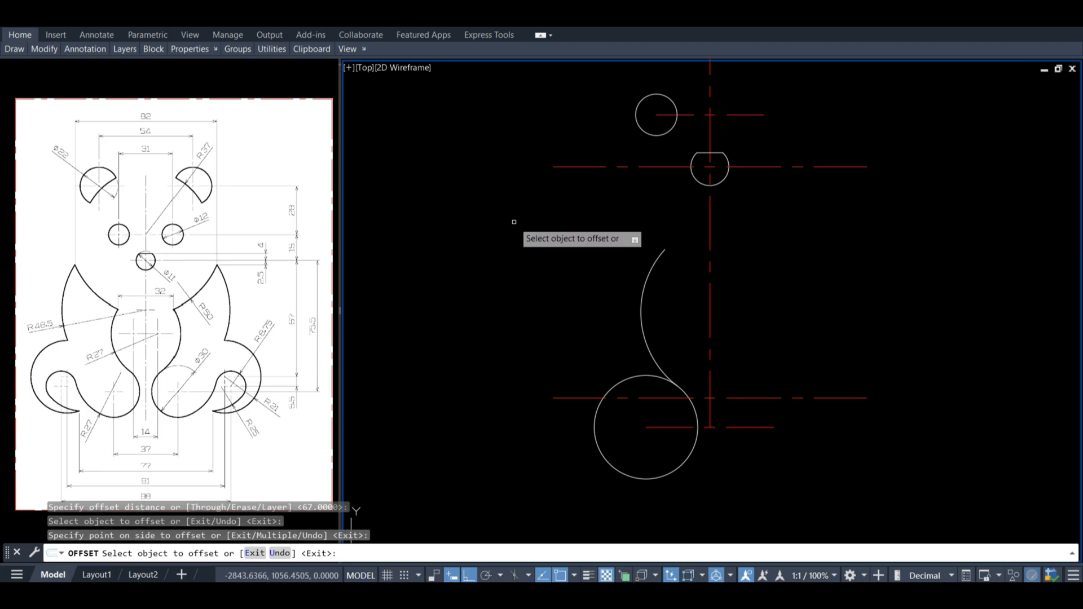
key(Escape)
text(a)
key(space)
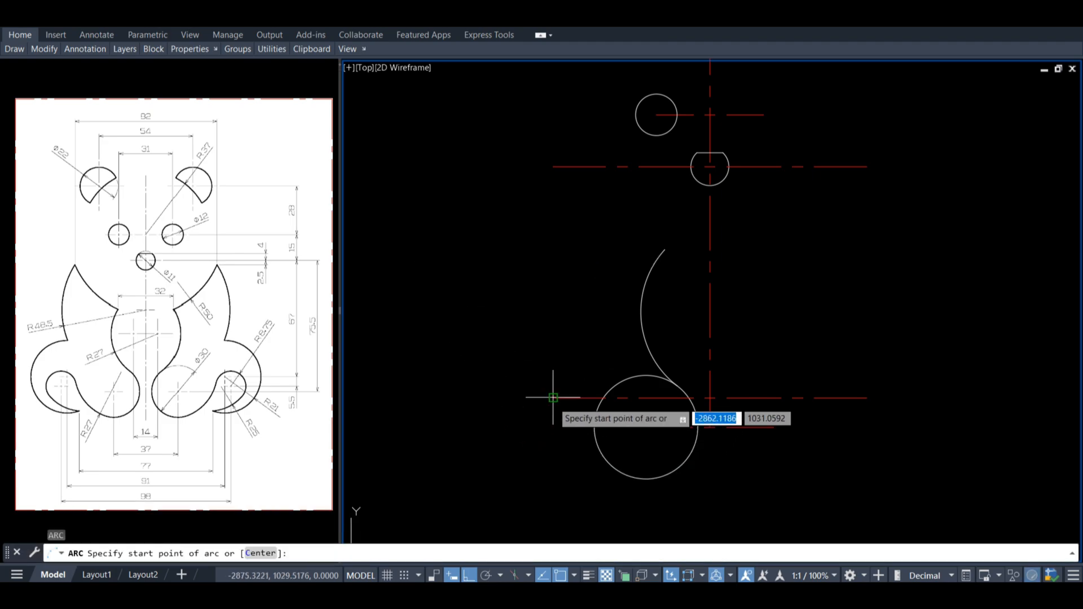
click(563, 458)
key(Escape)
Draw the outer leg arc with radius 21, centred on the left end of the lower 91-unit line and opening to the right
text(a)
key(space)
text(c)
key(space)
click(552, 398)
key(F8)
text(21)
key(space)
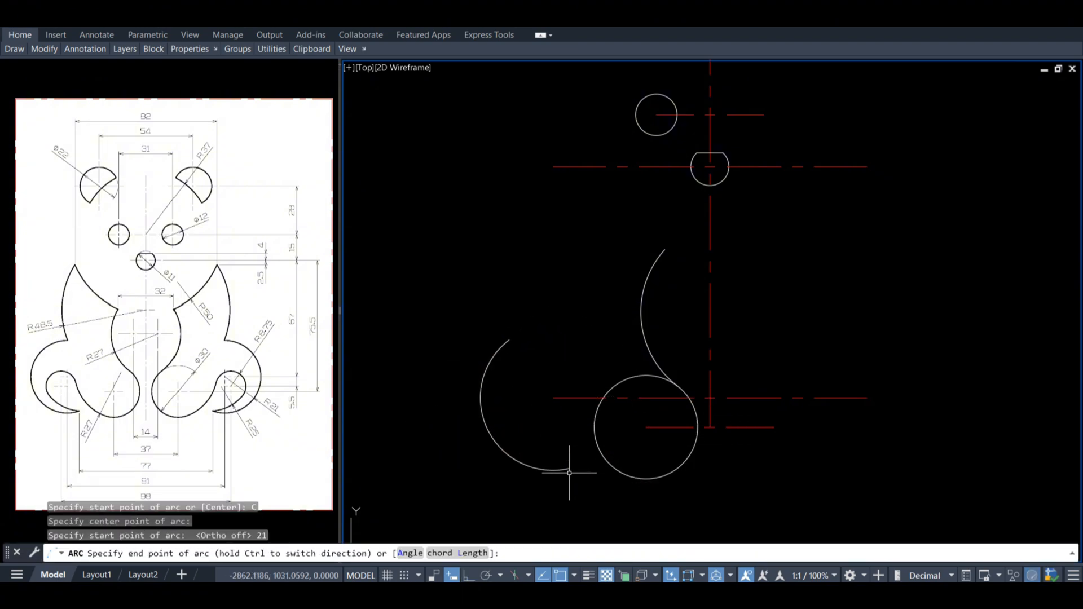
key(Escape)
key(space)
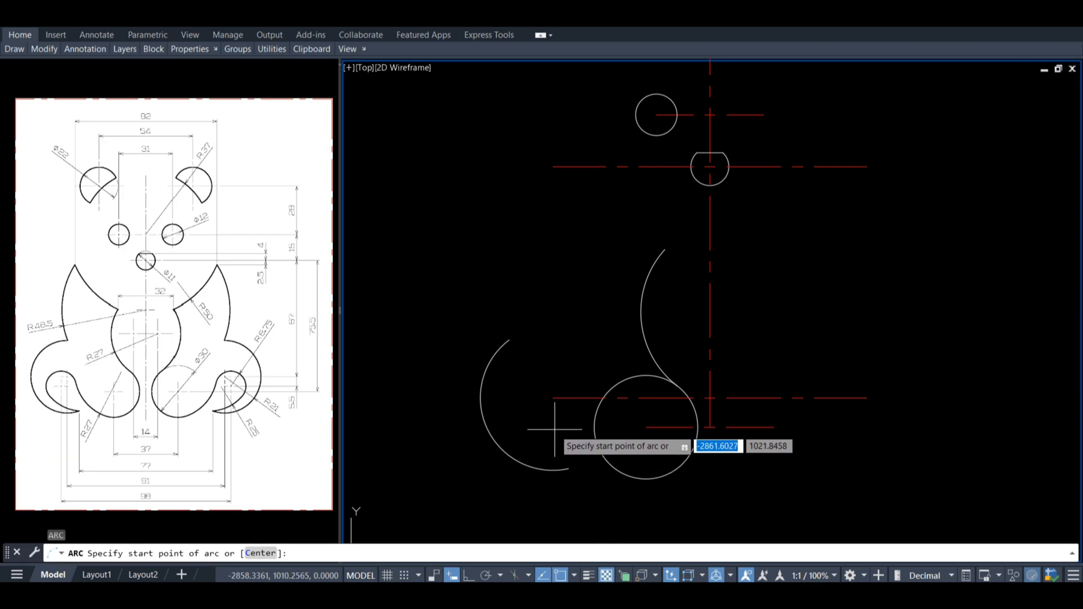
key(Escape)
Offset the vertical centre line to the left by half of 77 units, computed with the inline calculator
text(o)
key(Return)
text('CAL)
key(Return)
text(77/2)
key(Return)
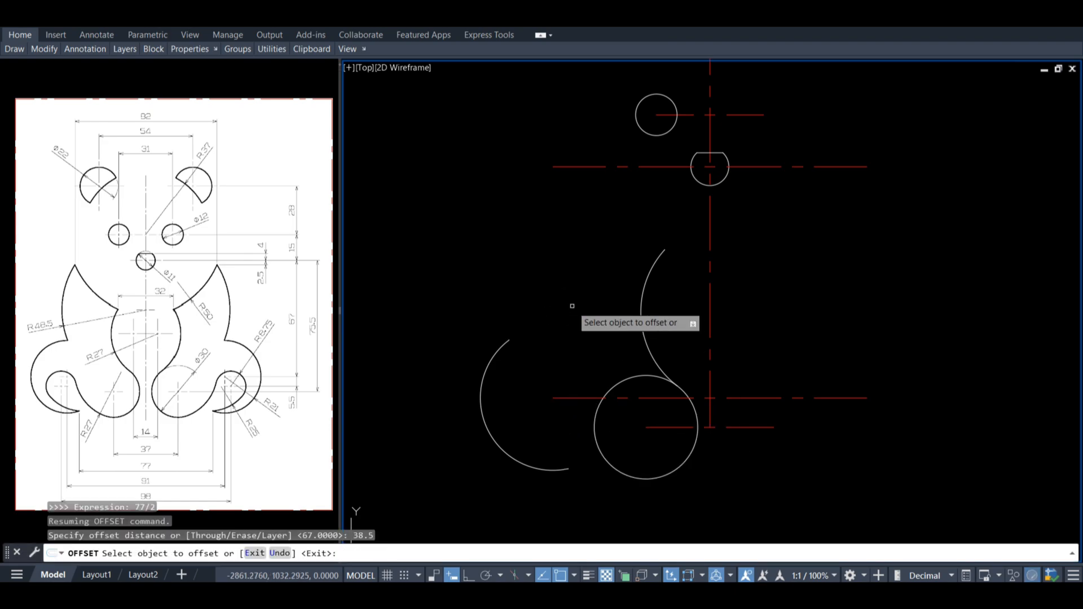
click(710, 356)
click(524, 520)
key(Escape)
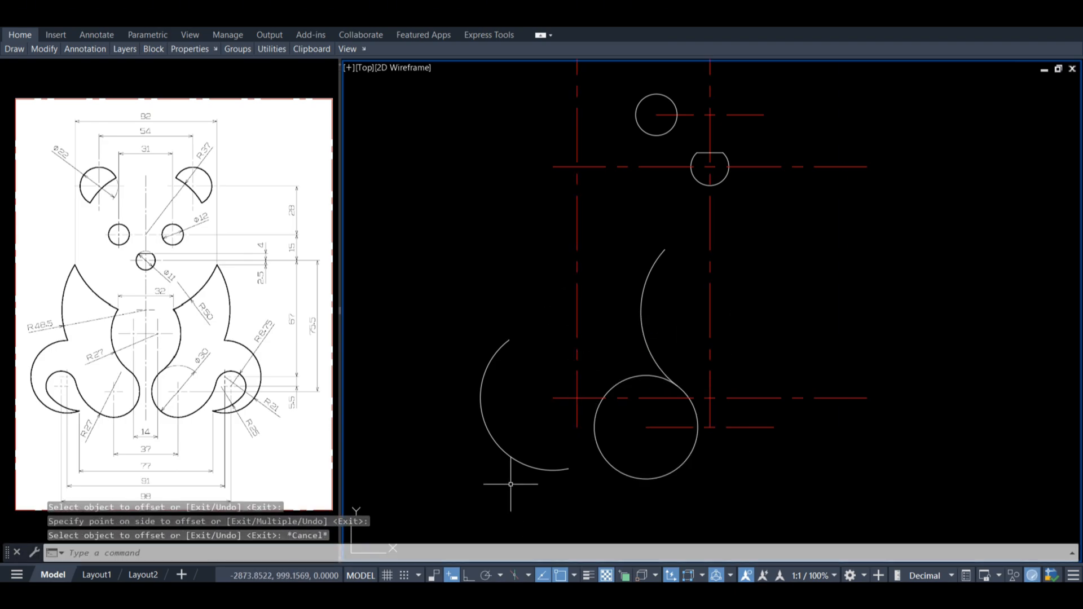
Stretch the offset vertical line's lower end past the 21-radius leg arc and extend the arc to meet it
click(576, 364)
click(577, 427)
click(576, 498)
key(Escape)
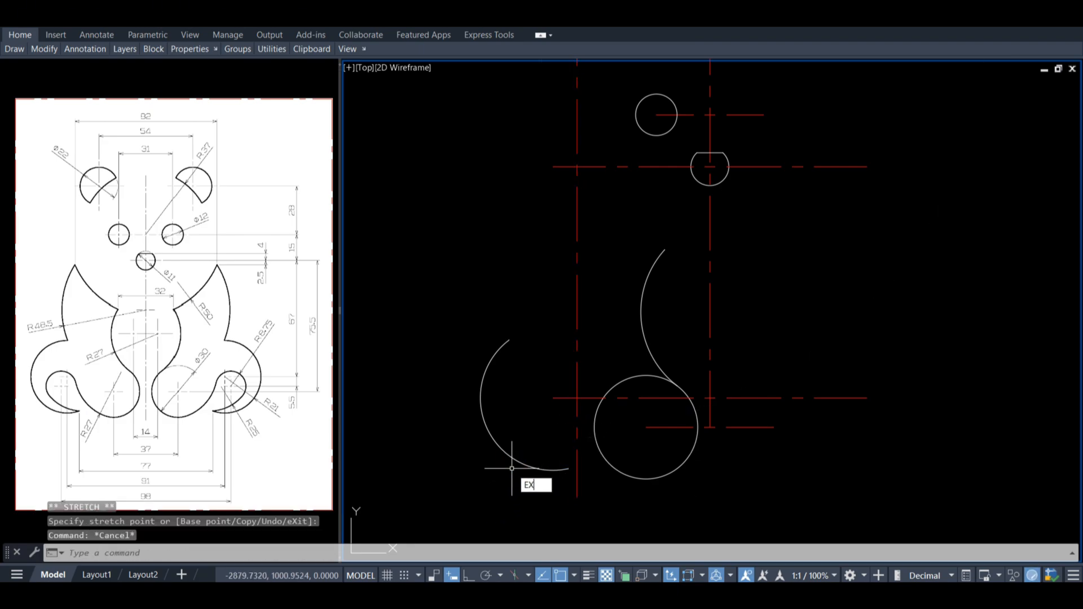
key(Return)
click(549, 469)
key(Escape)
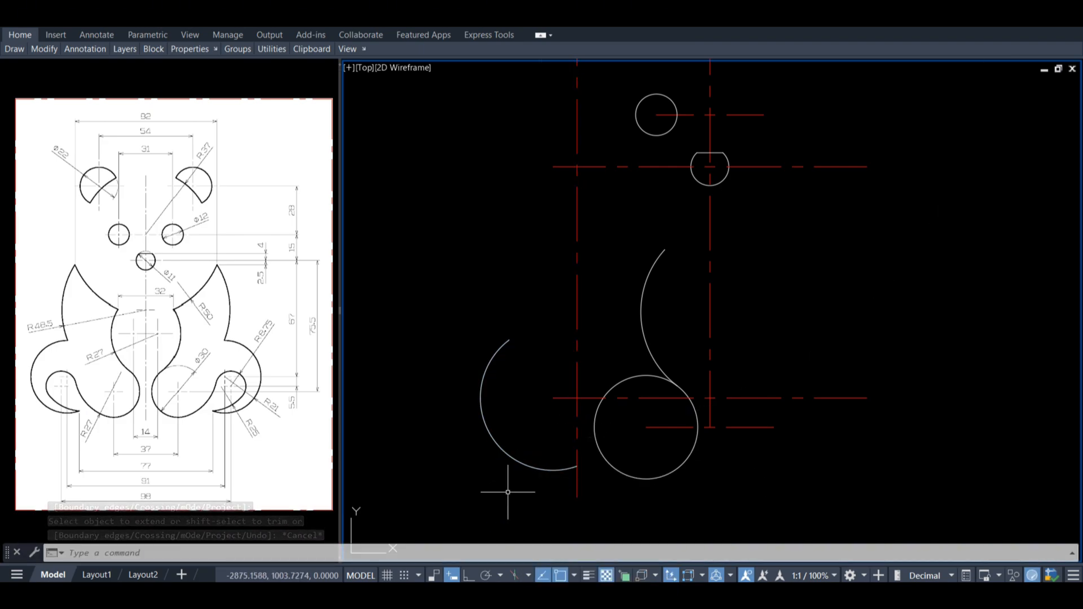
Delete the vertical construction line used to extend the leg arc
text(l)
key(Escape)
click(577, 333)
key(Delete)
Offset the vertical centre line to the left by half of 98 units, computed with the inline calculator
text(o)
key(Return)
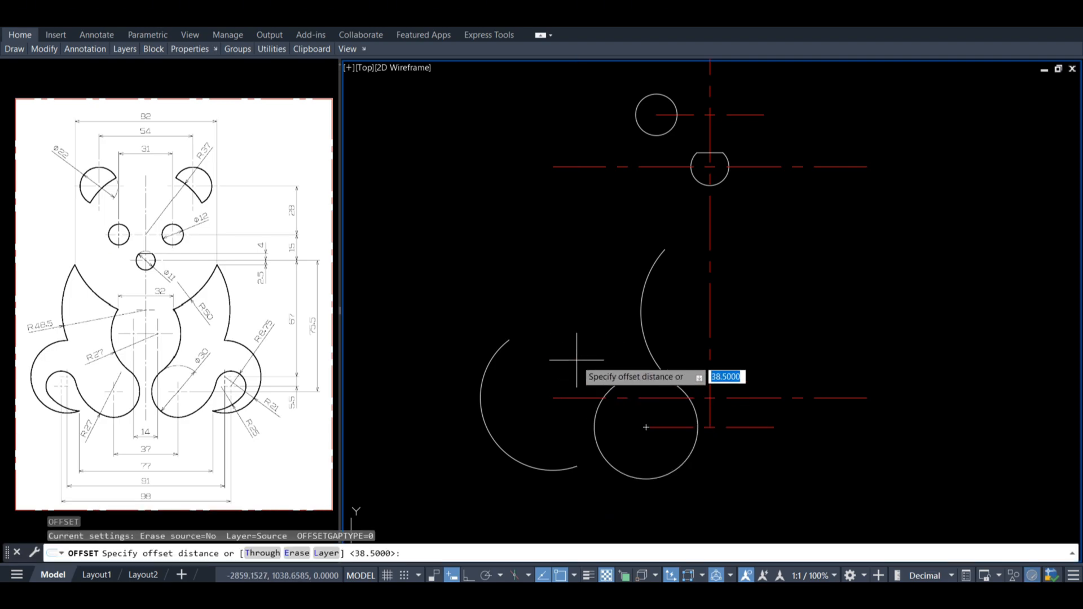
text('CAL)
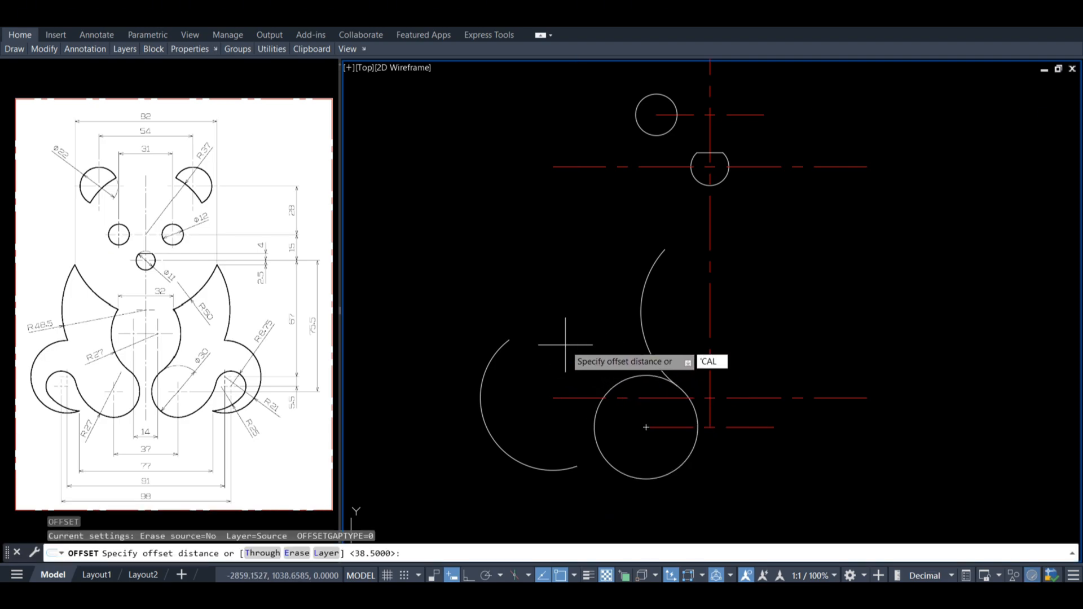
key(Return)
text(98/2)
key(Return)
click(709, 322)
click(592, 317)
key(Escape)
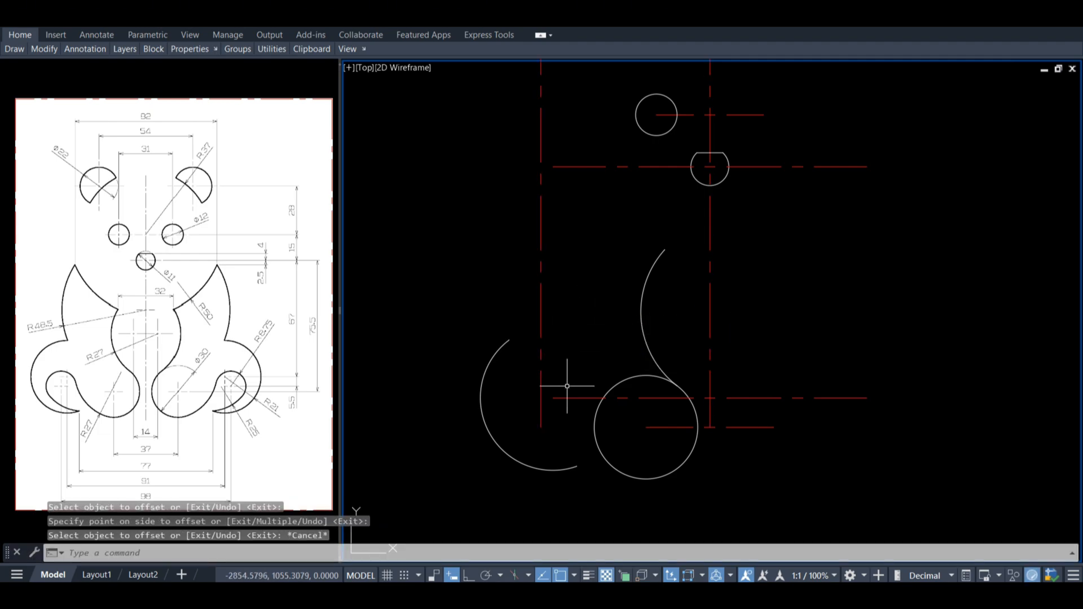
Offset the lower 91-unit horizontal line 5.5 units downward
text(o)
key(Return)
text(5.5)
key(Return)
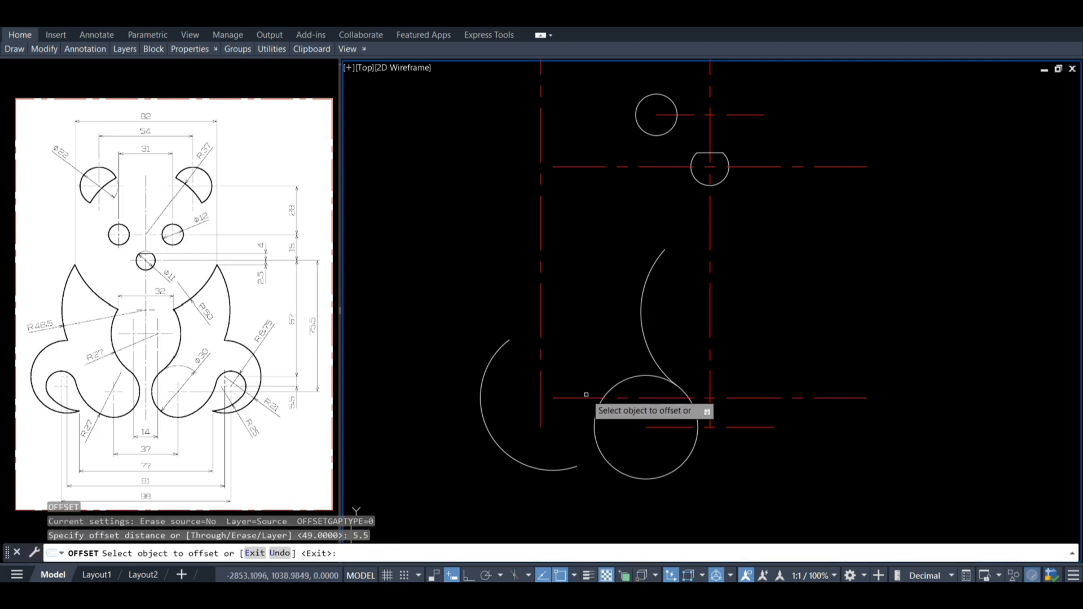
click(584, 398)
click(569, 430)
key(Escape)
Stretch the new horizontal line's left end past the left vertical construction line
click(564, 416)
click(553, 416)
click(519, 417)
key(Escape)
Draw a circle with radius 8.75 centred where the left vertical and new horizontal construction lines cross
text(c)
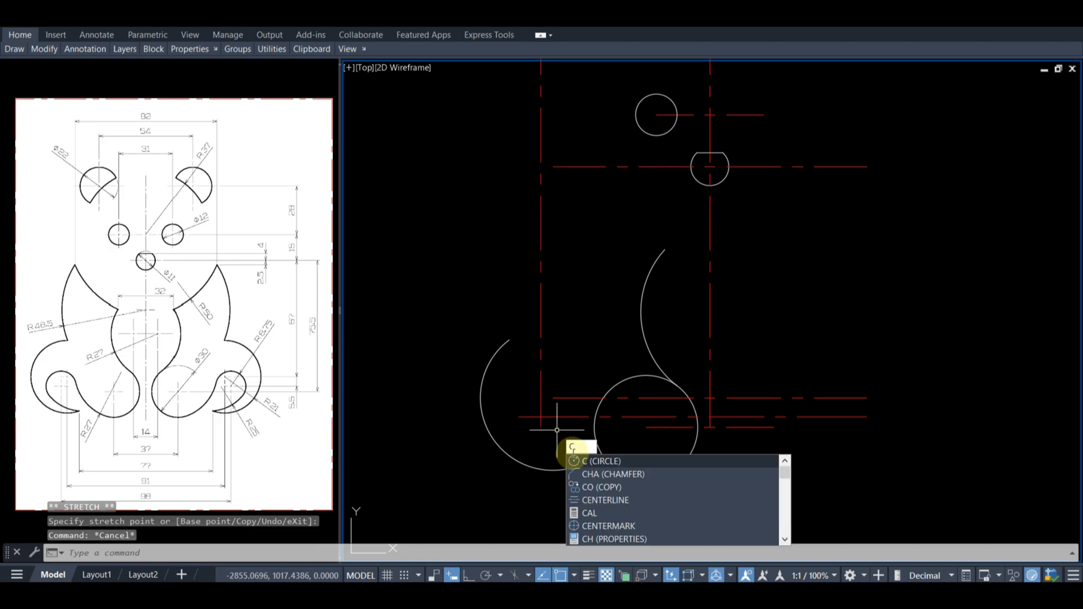
click(582, 462)
click(541, 417)
text(8.7)
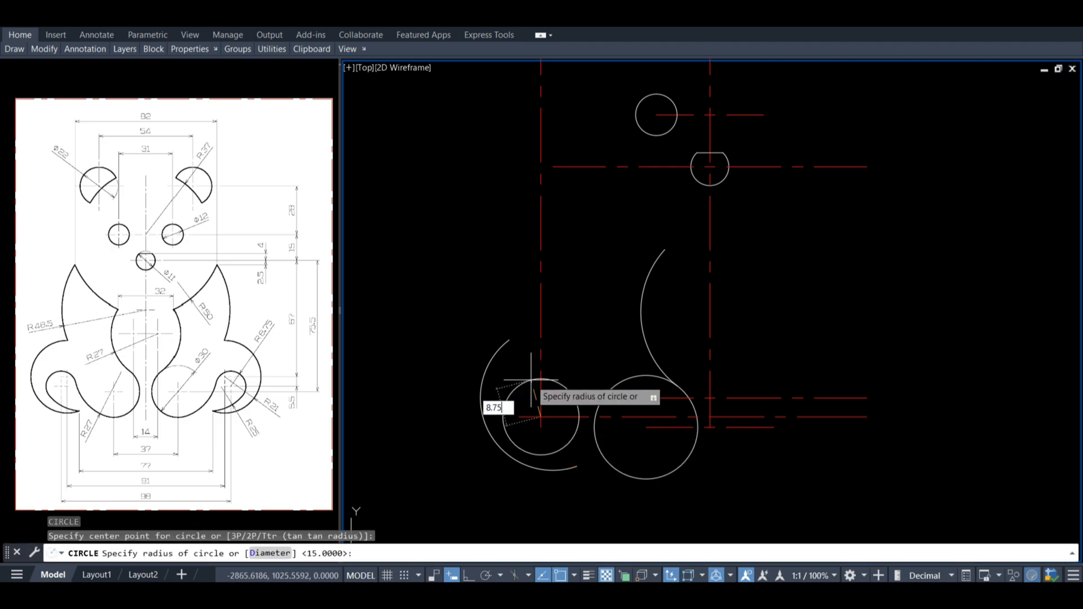
text(5)
key(Return)
Draw a circle with radius 27 tangent to both the 8.75-radius circle and the foot circle
text(c)
key(Return)
text(ttr)
key(Return)
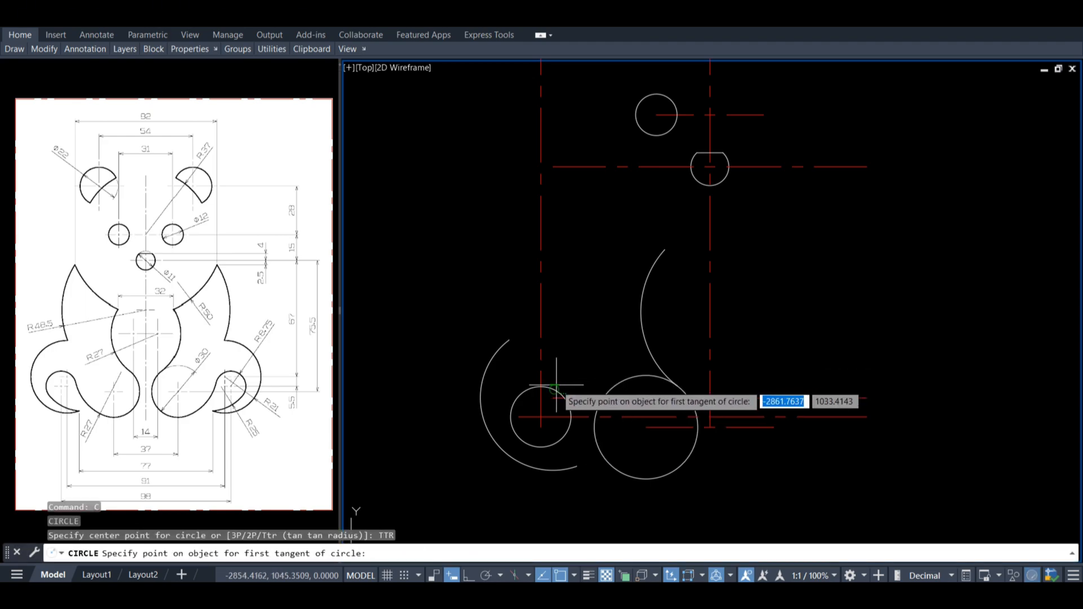
click(557, 389)
click(620, 472)
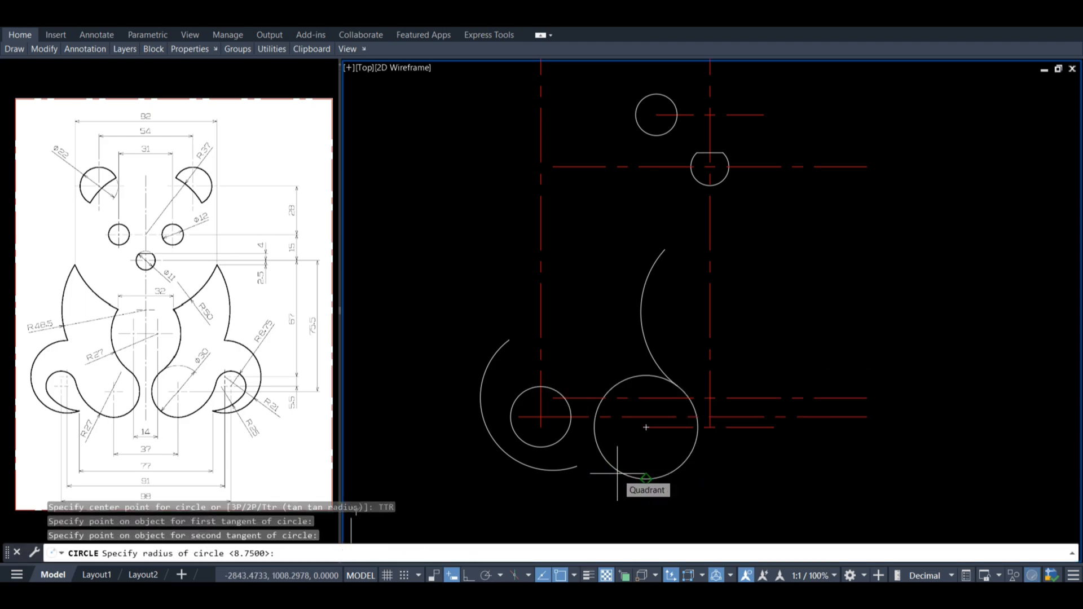
text(27)
key(Return)
Trim the 27-radius tangent circle to its lower-left arc, using the 8.75-radius circle and foot circle as cutting edges
text(TR)
key(Return)
text(t)
key(Return)
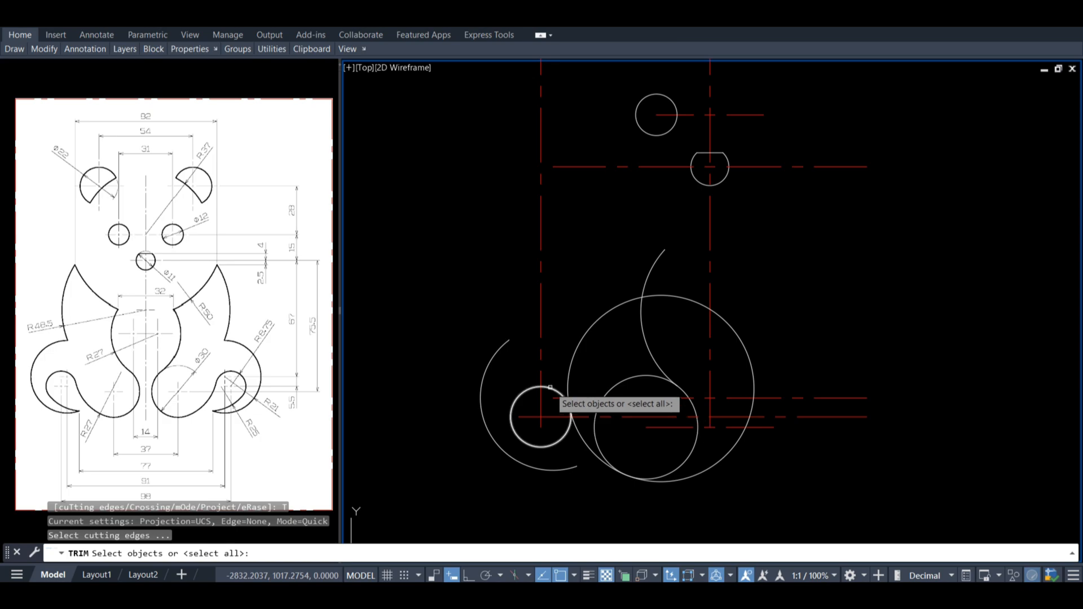
click(549, 388)
click(612, 387)
key(Return)
click(578, 348)
key(Escape)
Trim away the foot circle's upper-left portion, using the belly arc and the 27-radius tangent arc as cutting edges
text(T)
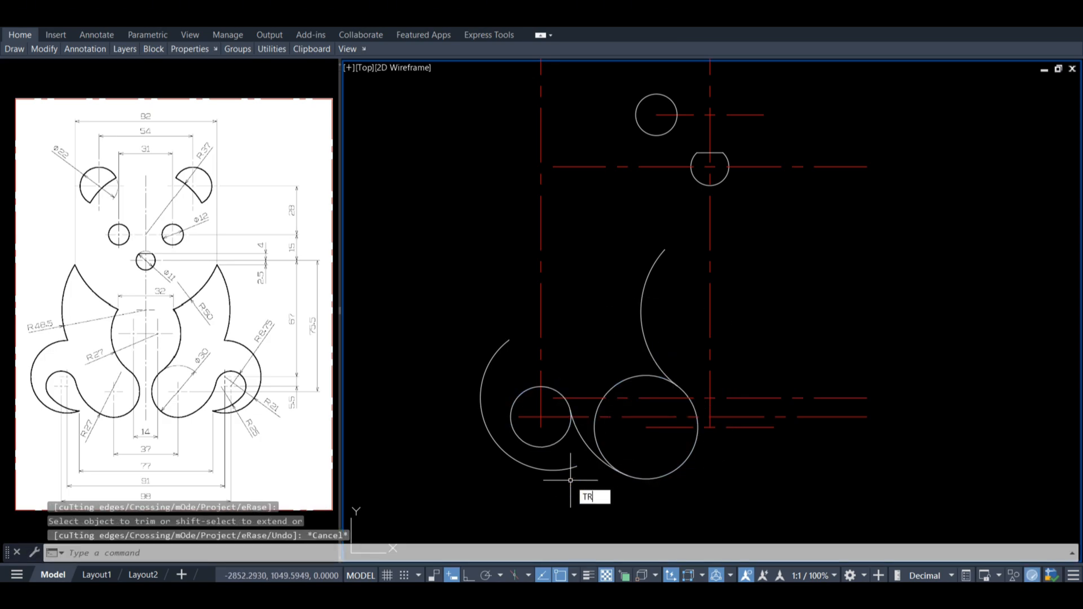
text(R)
key(Return)
text(t)
key(Return)
click(600, 457)
click(648, 346)
key(Return)
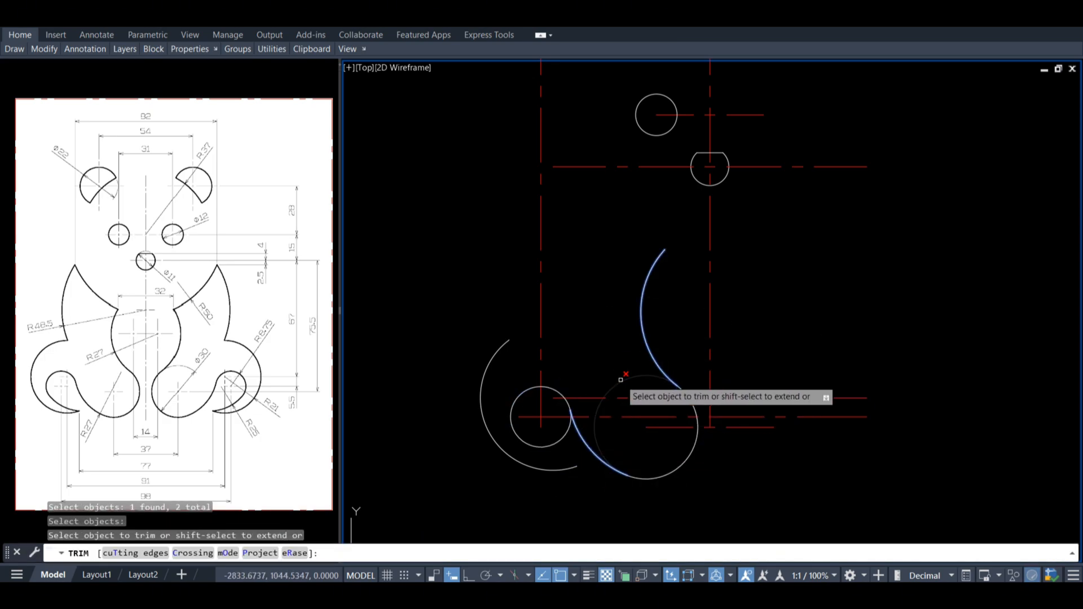
click(621, 380)
key(Escape)
Draw a line from the lower right end of the 21-radius leg arc to the centre of the 8.75-radius circle
scroll(584, 522, up, 4)
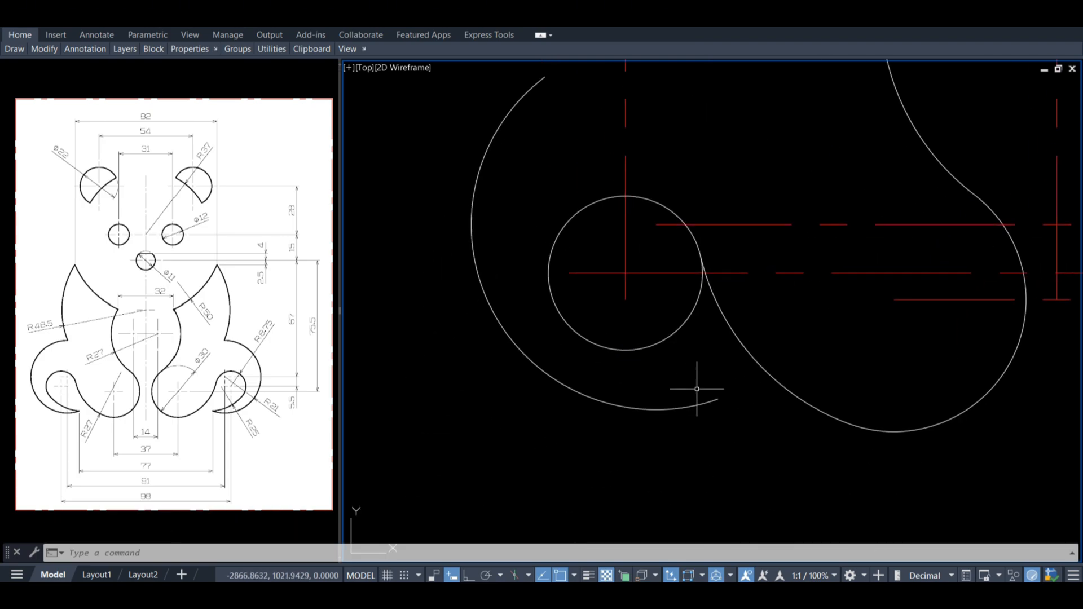
text(l)
key(Return)
click(717, 398)
click(625, 273)
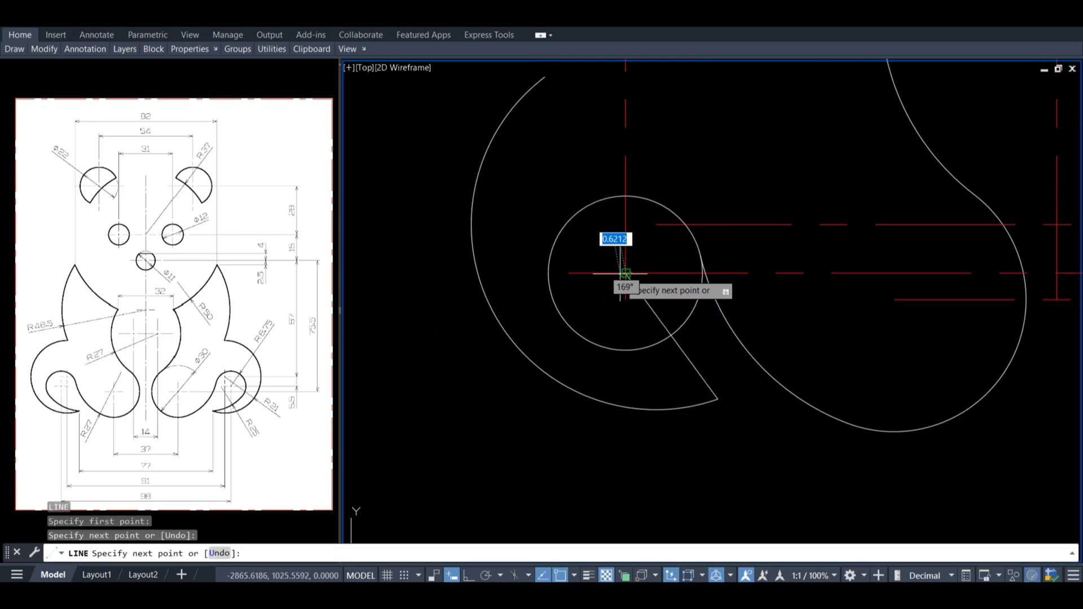
key(Escape)
Extend the construction line past the 8.75-radius circle's centre to the circle's upper left edge
text(ex)
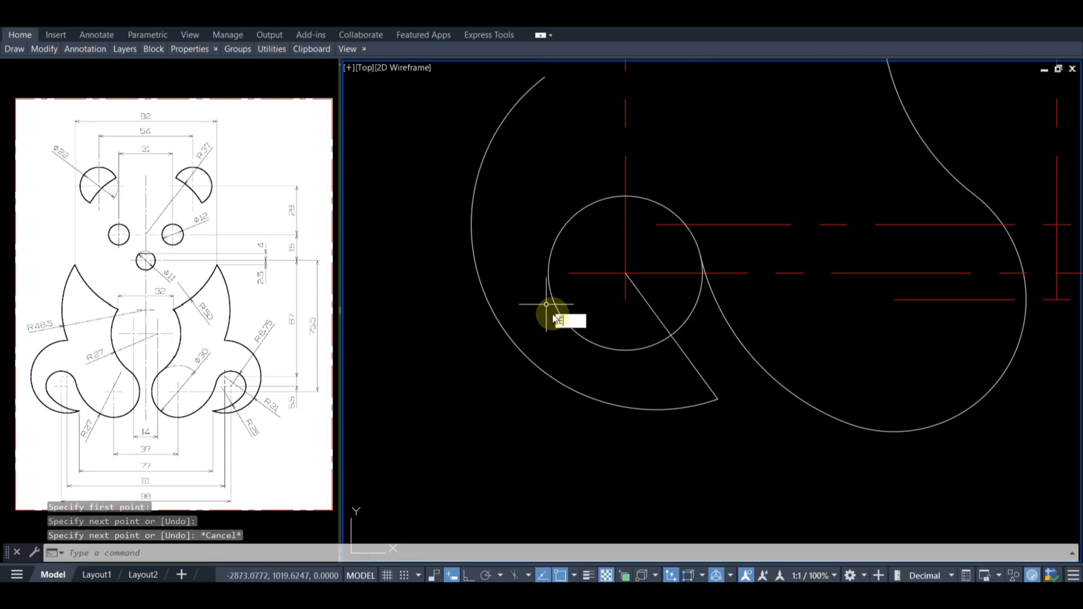
key(Return)
click(643, 300)
key(Escape)
Offset the extended construction line by 8.75 toward the lower left of the circle
text(o)
key(Return)
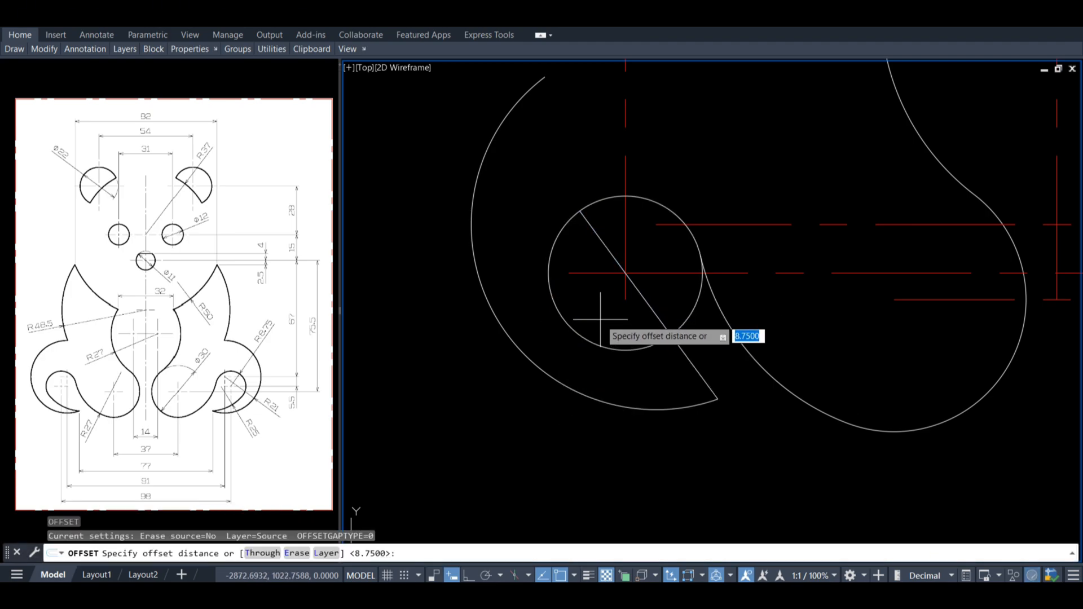
text(8.75)
key(Return)
click(637, 289)
click(550, 395)
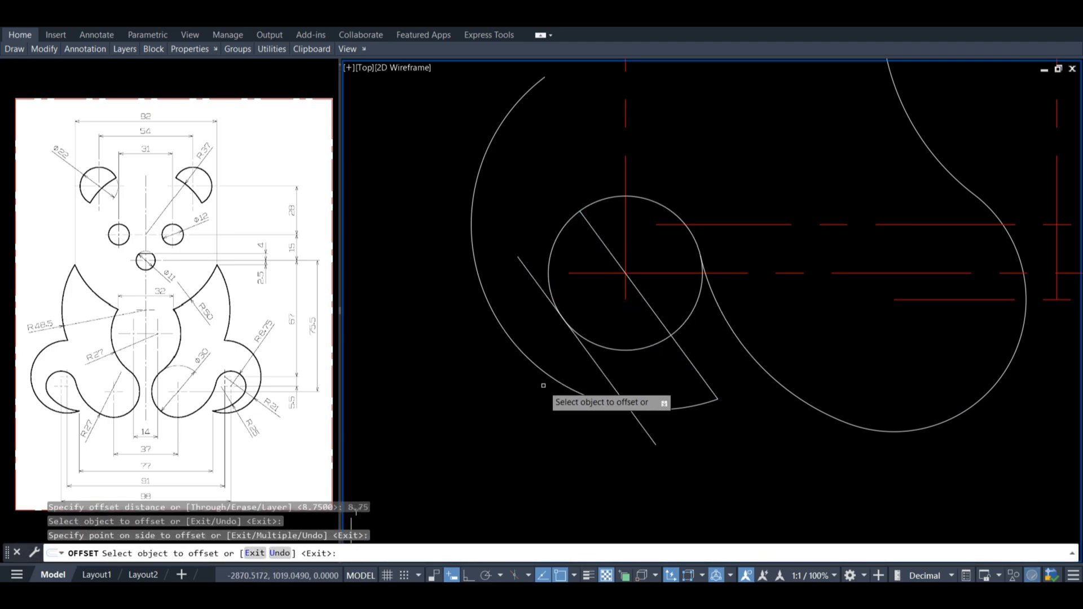
key(Escape)
text(c)
key(Escape)
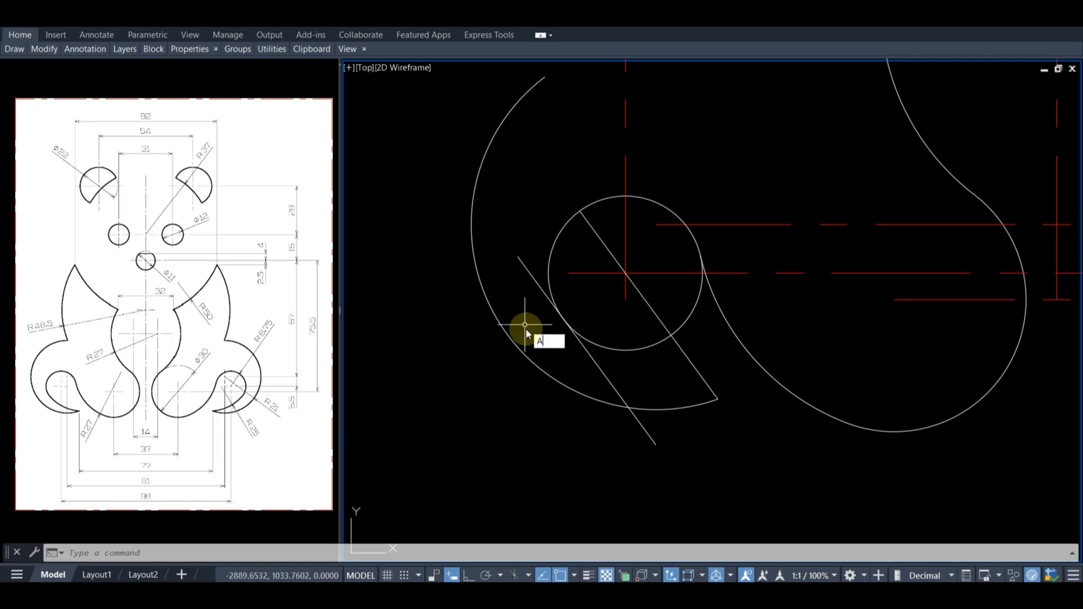
key(Return)
key(Escape)
text(l)
key(Return)
key(Escape)
key(Escape)
Draw a line from the 8.75-radius circle's centre to its tangent point on the offset line
key(Return)
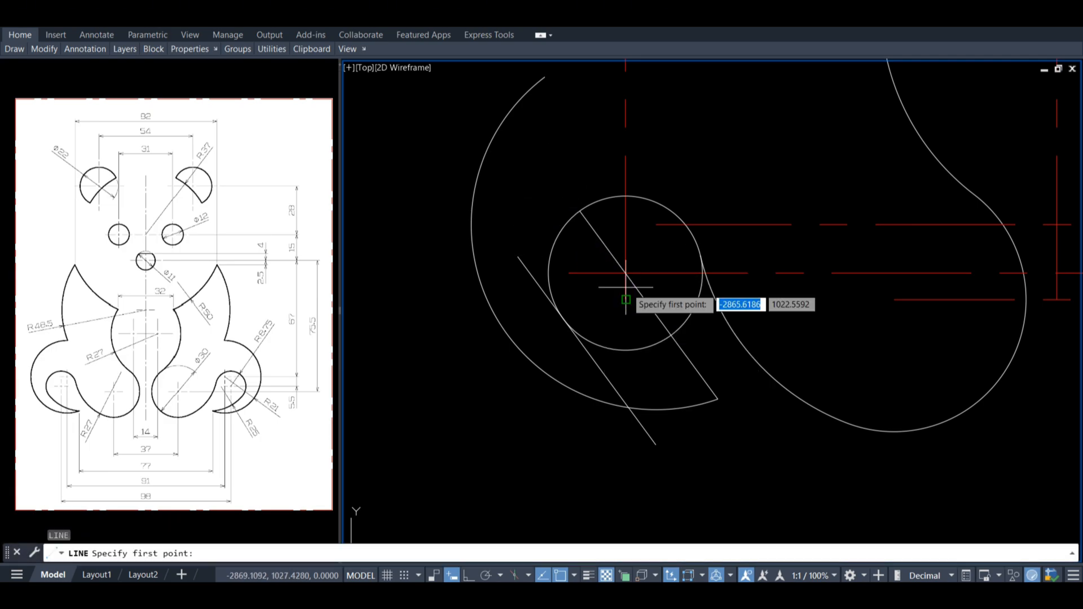
click(625, 273)
click(564, 317)
key(Escape)
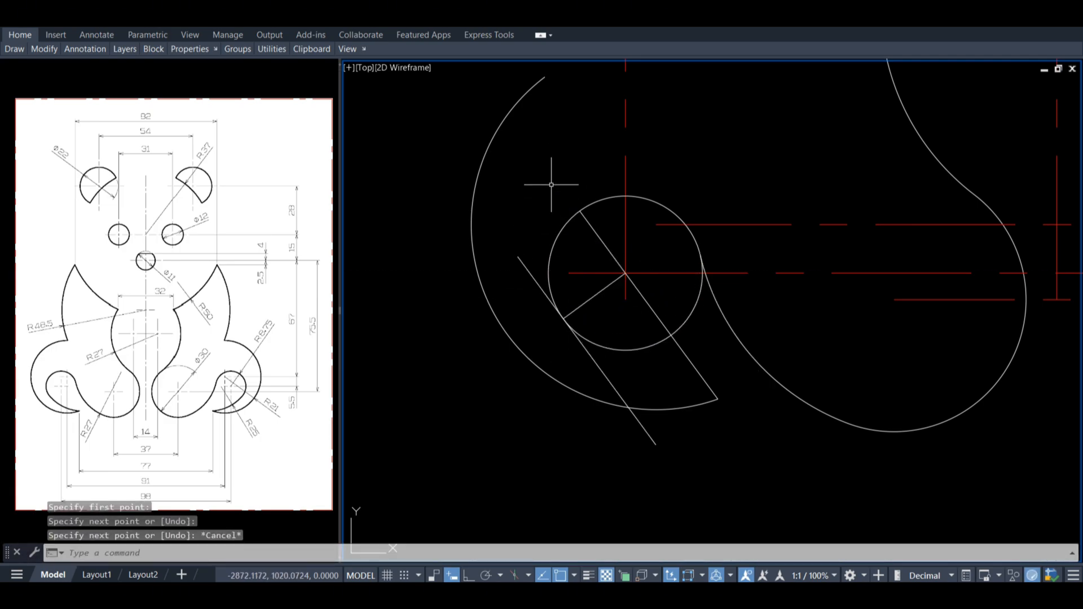
Draw an arc by start, end and radius from the circle's lower left tangent point to the lower right tip of the leg arc
text(a)
key(Return)
click(564, 318)
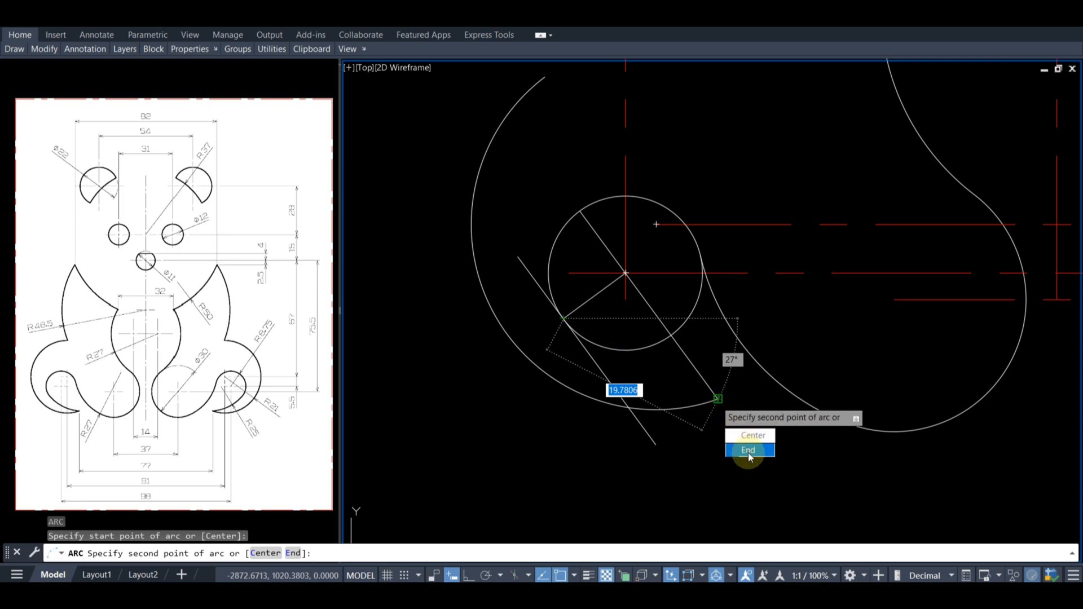
click(748, 450)
click(717, 398)
key(Down)
click(750, 464)
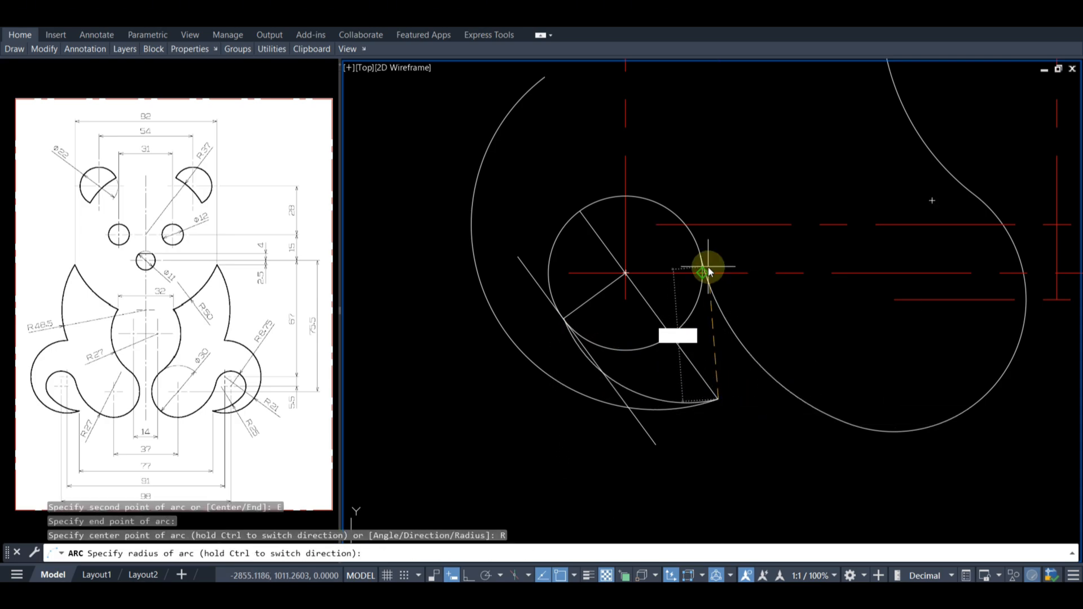
click(702, 273)
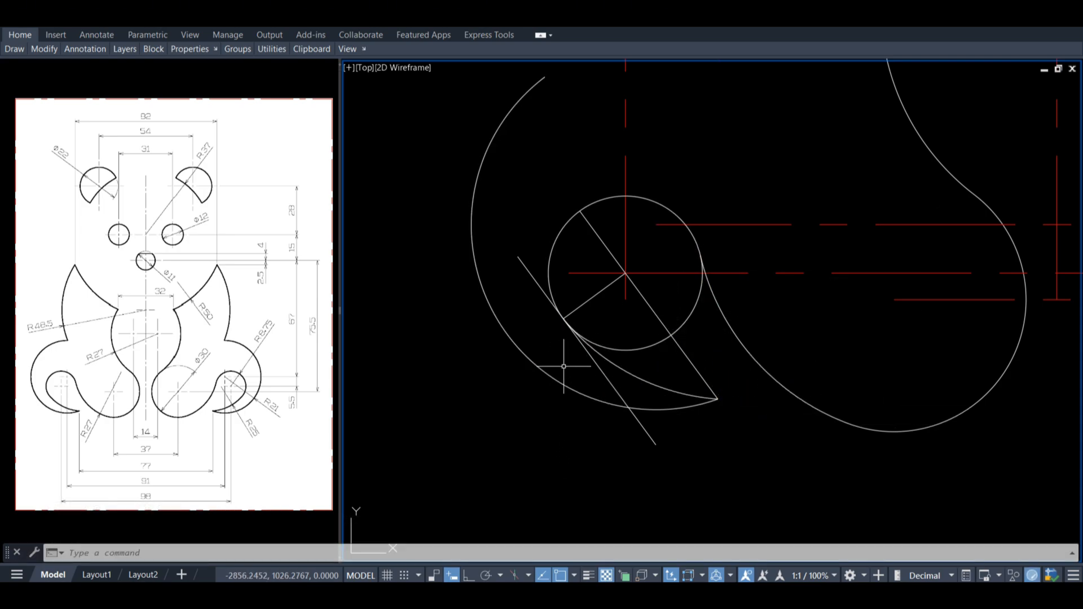
Delete the three slanted construction lines around the 8.75-radius circle
key(Escape)
key(Escape)
click(599, 366)
key(Delete)
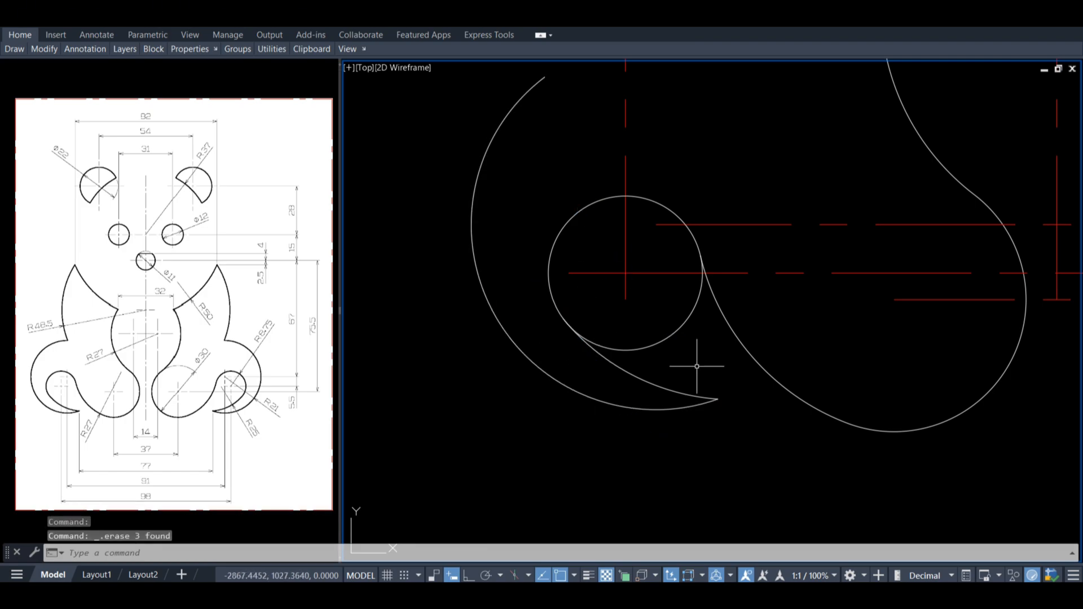
Trim away the small circle's lower portion between the new inner leg arc and the 27-radius arc
text(tr)
key(Return)
drag(704, 358, 665, 316)
scroll(689, 264, up, 5)
drag(708, 275, 742, 295)
scroll(680, 263, down, 5)
scroll(568, 321, up, 8)
middle_drag(638, 344, 677, 245)
scroll(630, 230, up, 4)
click(649, 183)
scroll(693, 271, down, 5)
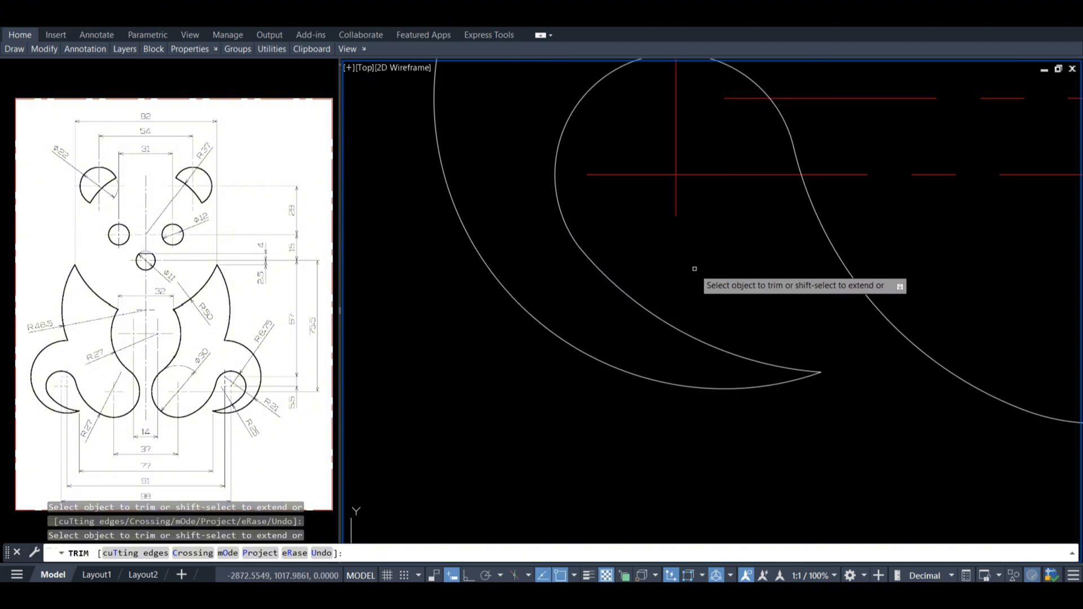
key(Escape)
Delete the vertical centre line through the curled leg and the three lower horizontal centre lines
scroll(609, 416, down, 4)
scroll(636, 390, up, 4)
scroll(612, 432, down, 2)
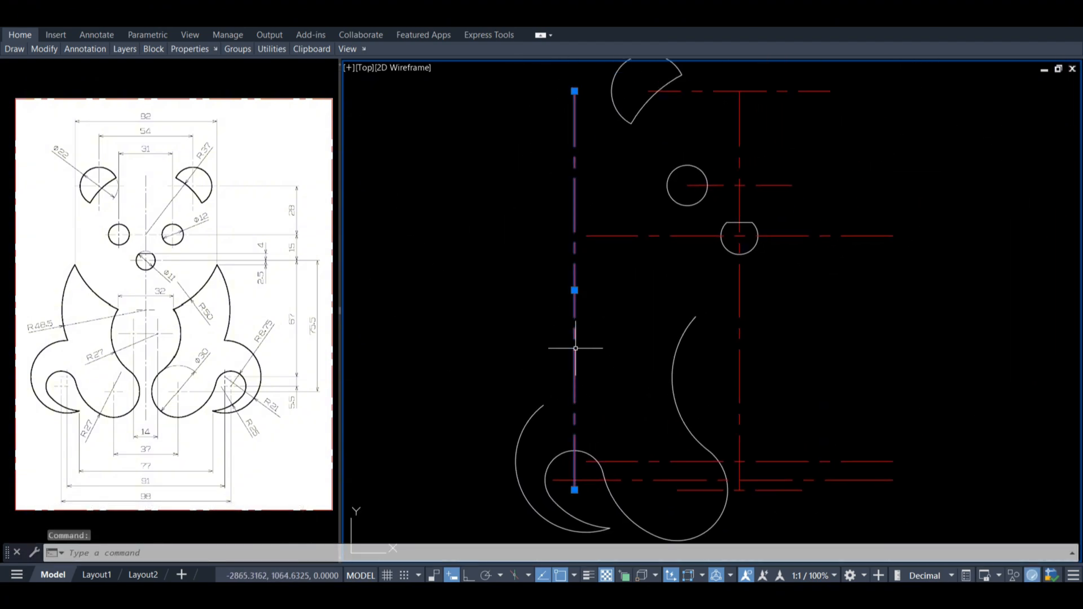
click(637, 431)
key(Delete)
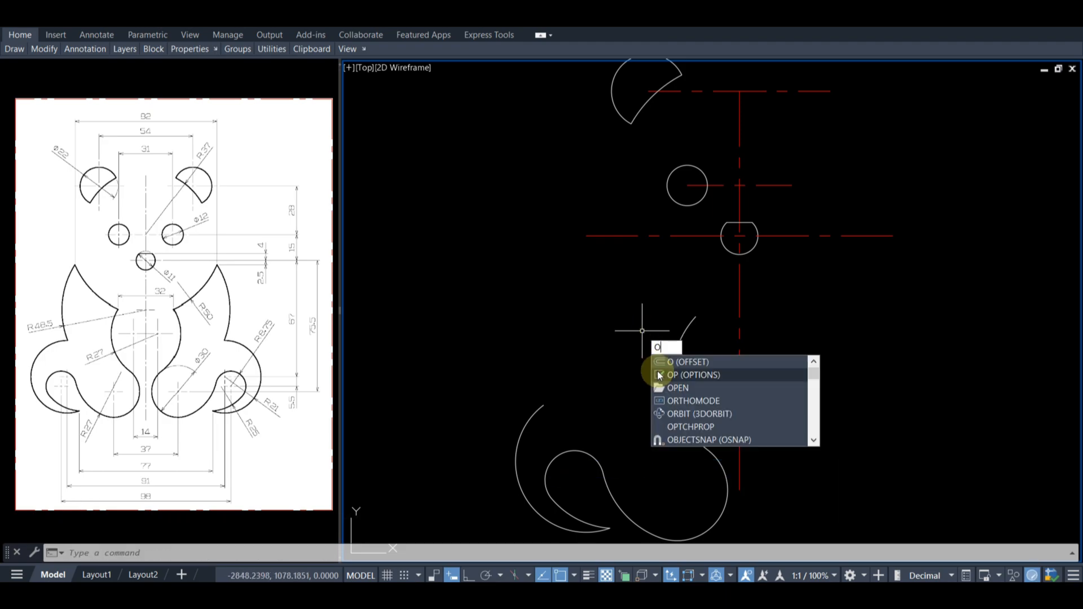
Offset the main vertical centre line by 16 toward the belly arc
key(Return)
key(Return)
click(739, 299)
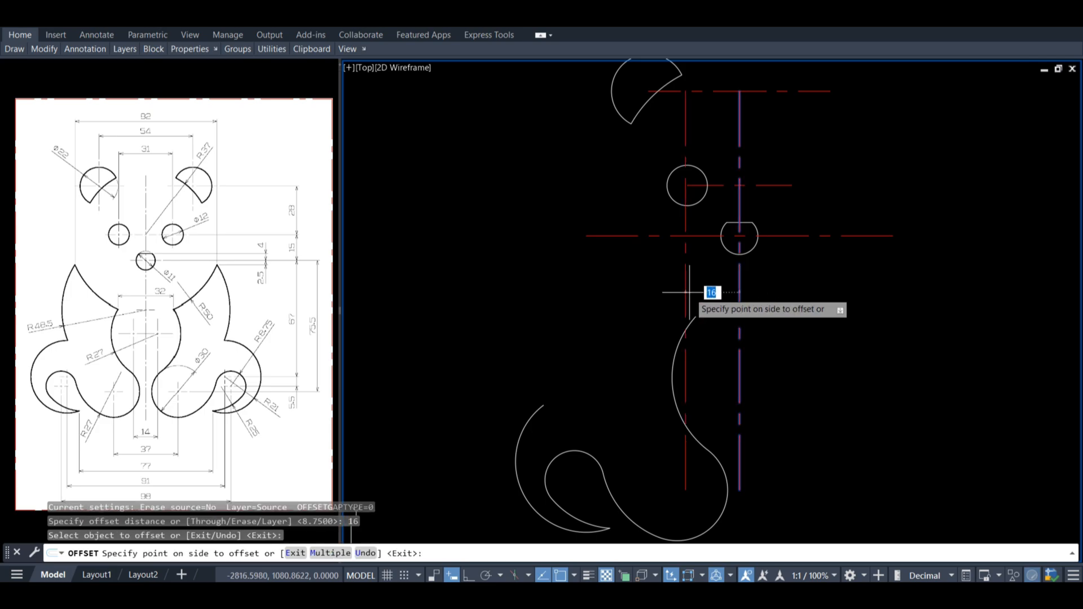
click(709, 371)
key(Escape)
Trim the upper end of the belly arc at the 16 offset line
text(tr)
key(Return)
drag(699, 328, 689, 320)
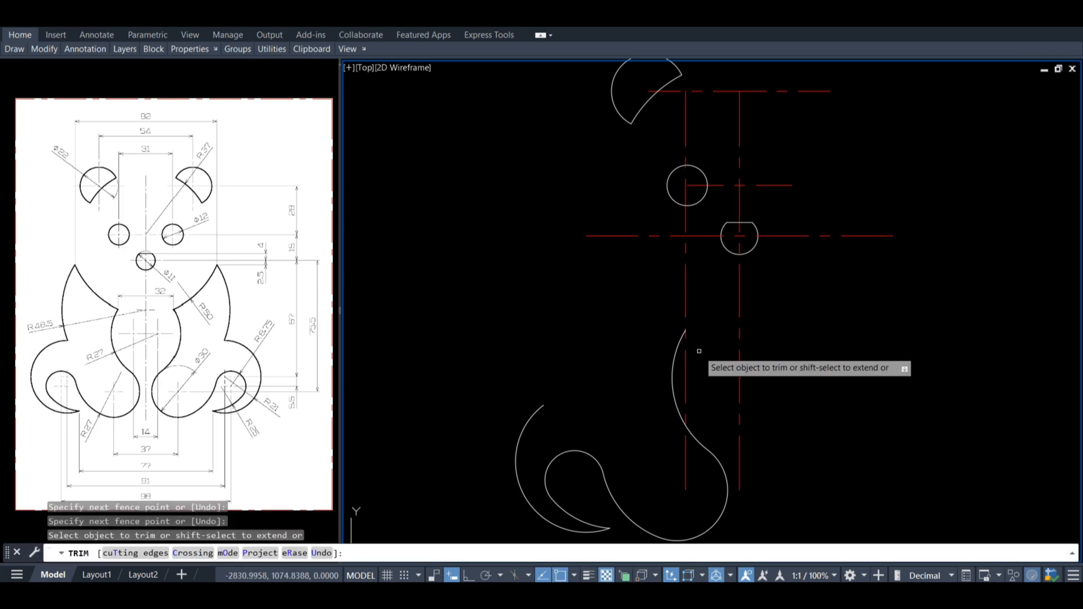
key(Escape)
Draw the outer arm arc with radius 48.5, centred on the main centre line level with the belly arc's upper end
text(a)
key(Return)
text(c)
key(Return)
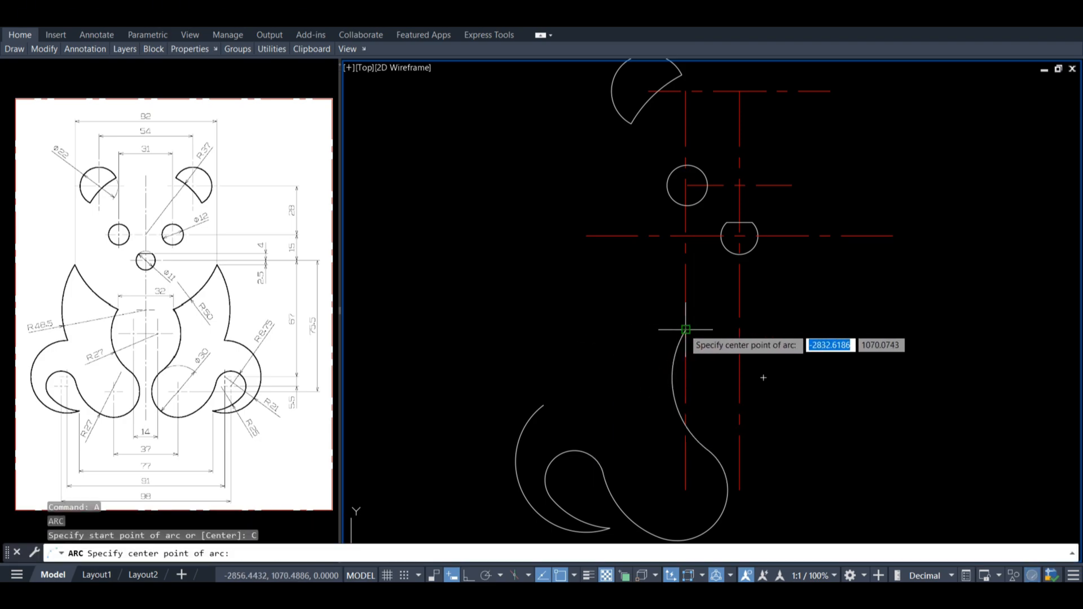
click(739, 329)
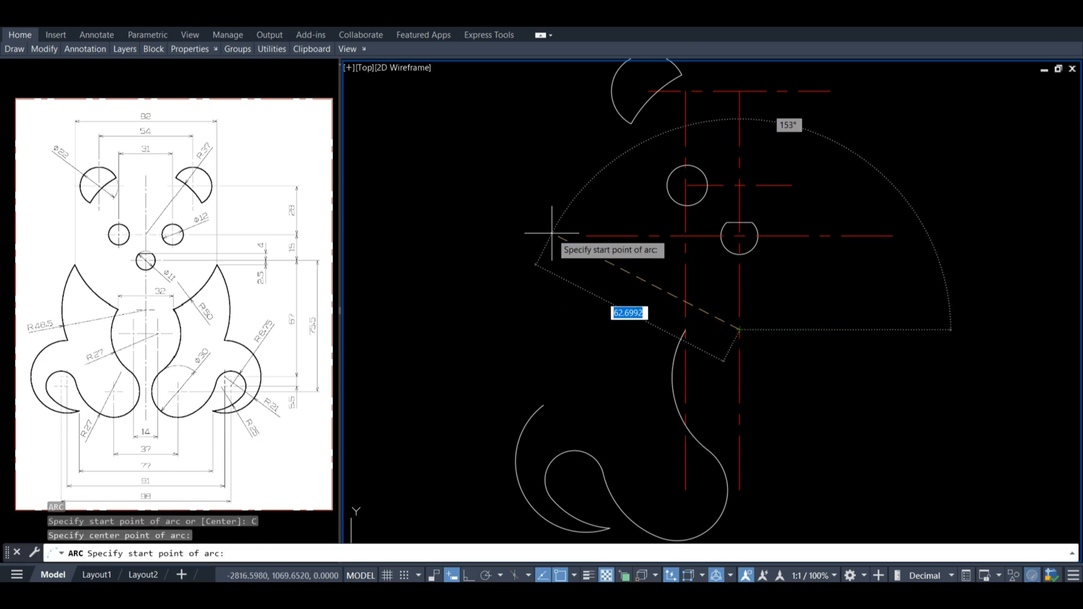
text(48.5)
key(Return)
click(584, 395)
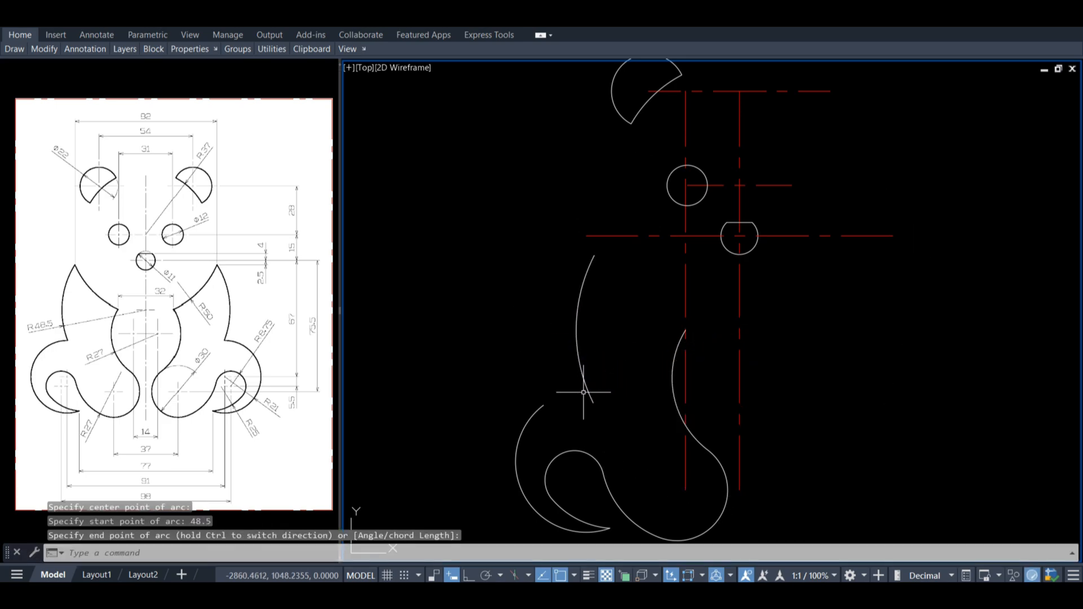
key(Escape)
Offset the main vertical centre line to the left by the calculated distance 82/2
text(o)
key(Return)
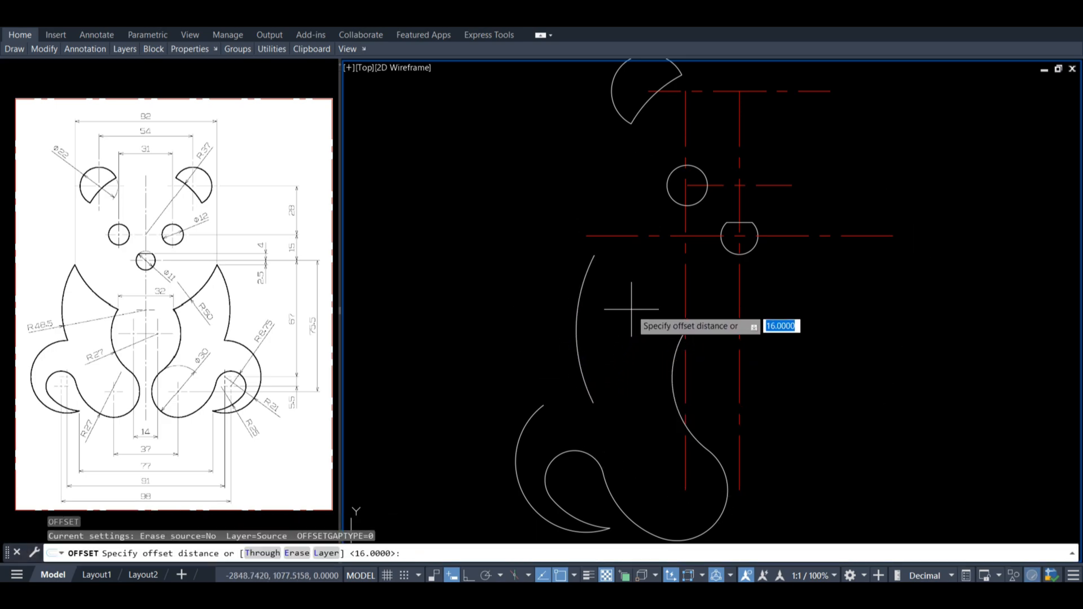
text('cal)
key(Return)
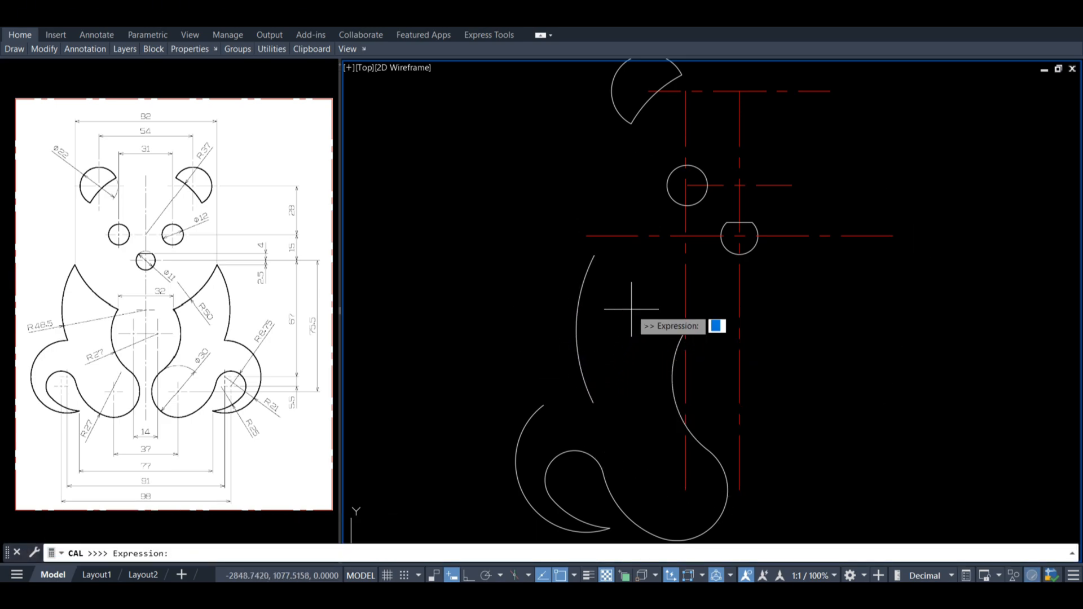
text(82/2)
key(Return)
click(681, 222)
click(484, 221)
key(Return)
Extend the leg arc to the 48.5-radius arm arc, trim the arm arc's lower overhang, and extend its upper end to the 82/2 offset line
text(ex)
key(Return)
click(531, 414)
shift+drag(579, 407, 597, 394)
click(590, 269)
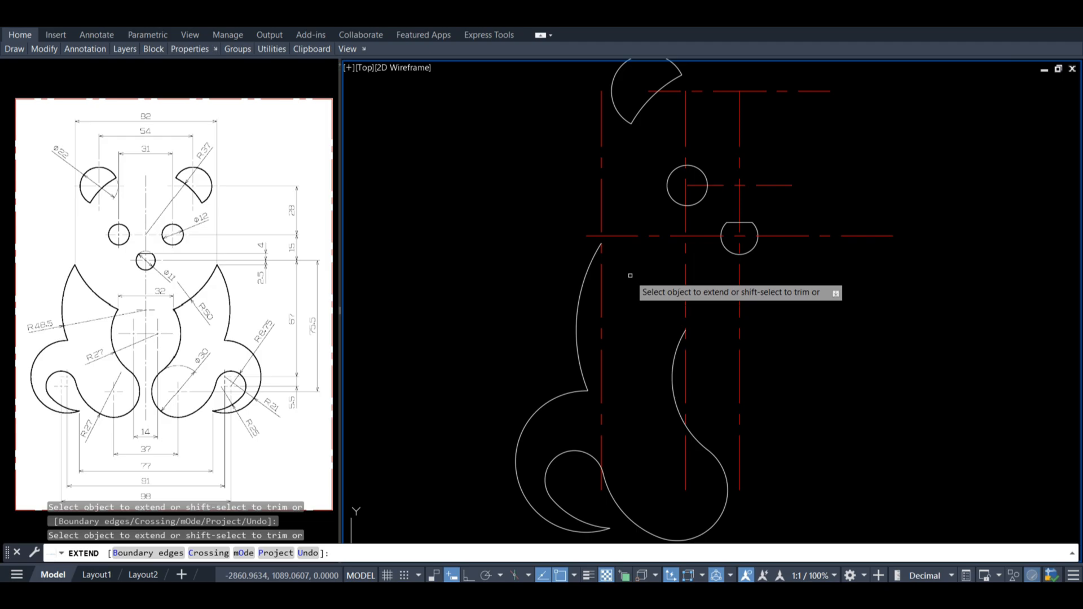
key(Escape)
click(688, 236)
right_click(687, 236)
click(602, 266)
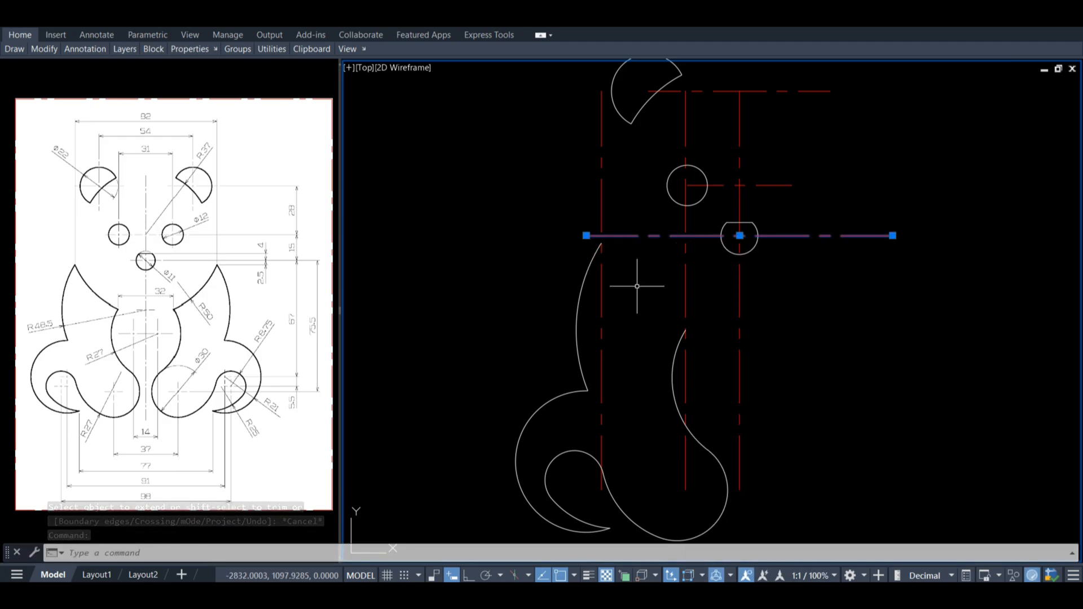
Draw an arc with radius 50 from the top of the arm arc to the upper end of the belly arc
text(a)
key(Return)
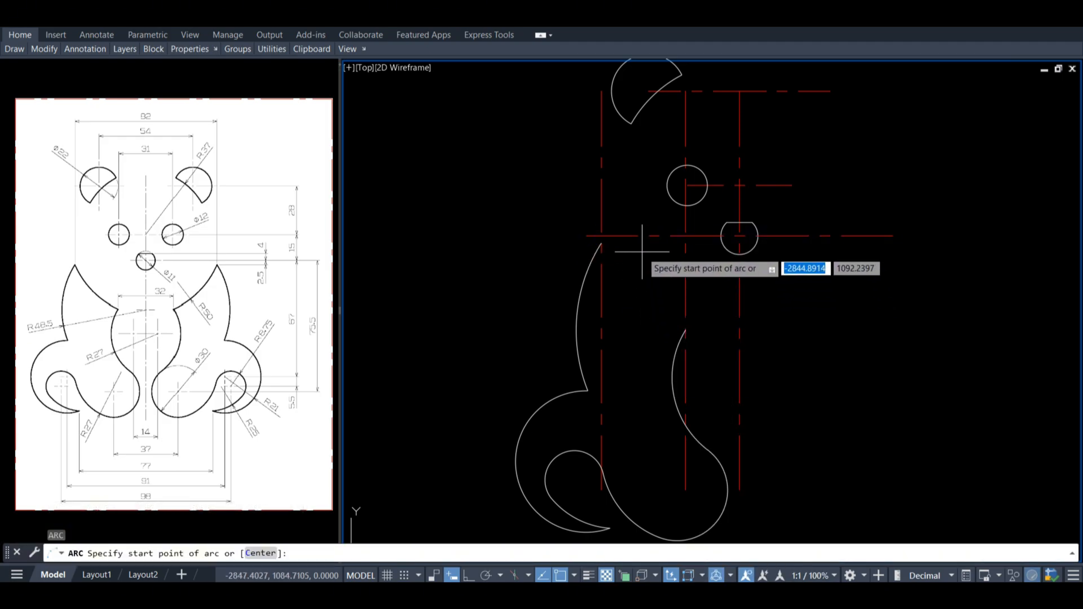
click(601, 243)
text(E)
key(Return)
click(686, 330)
text(R)
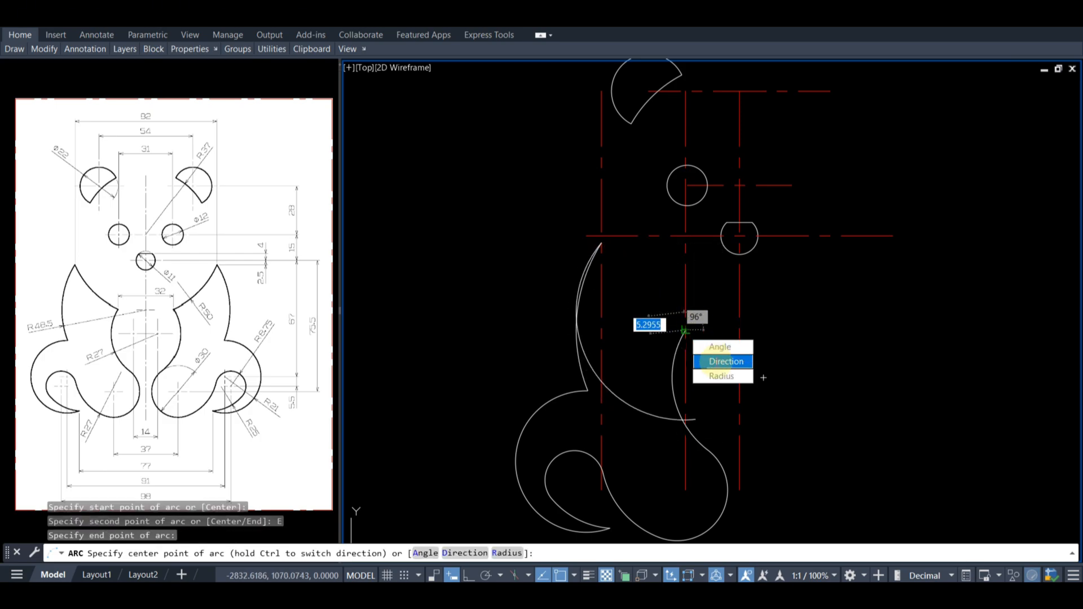
key(Return)
text(50)
key(Return)
key(Escape)
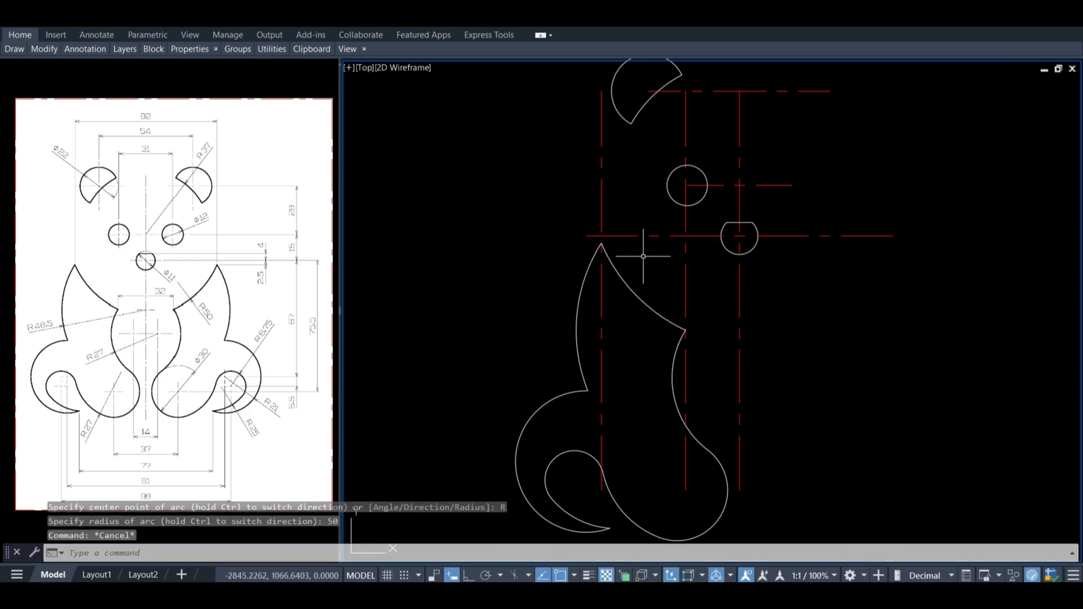
Select all remaining centre lines as similar objects and delete them
middle_drag(641, 314, 588, 314)
click(597, 236)
right_click(598, 235)
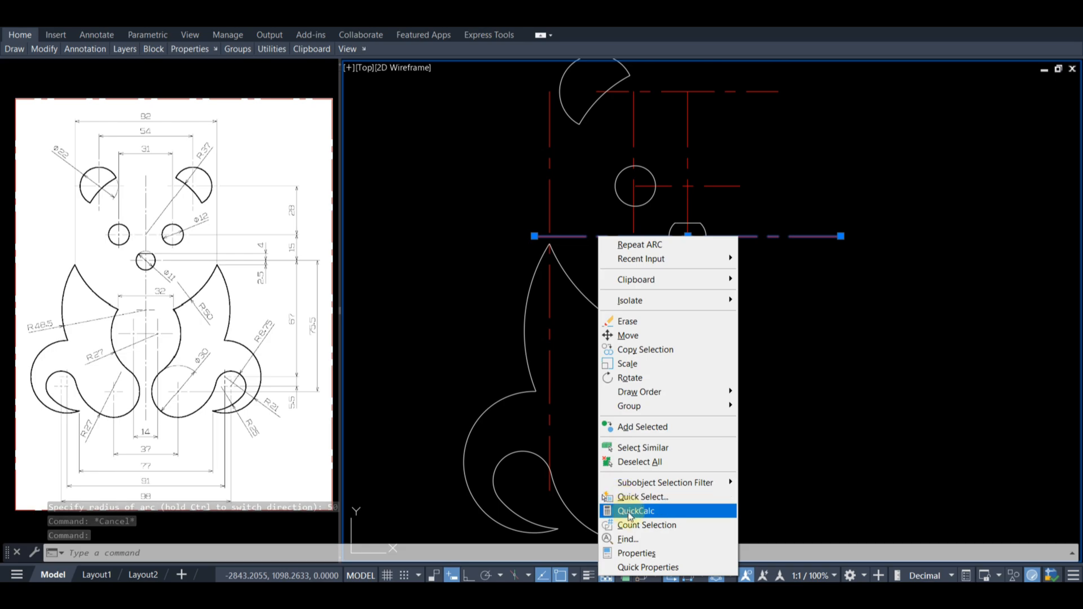
click(621, 445)
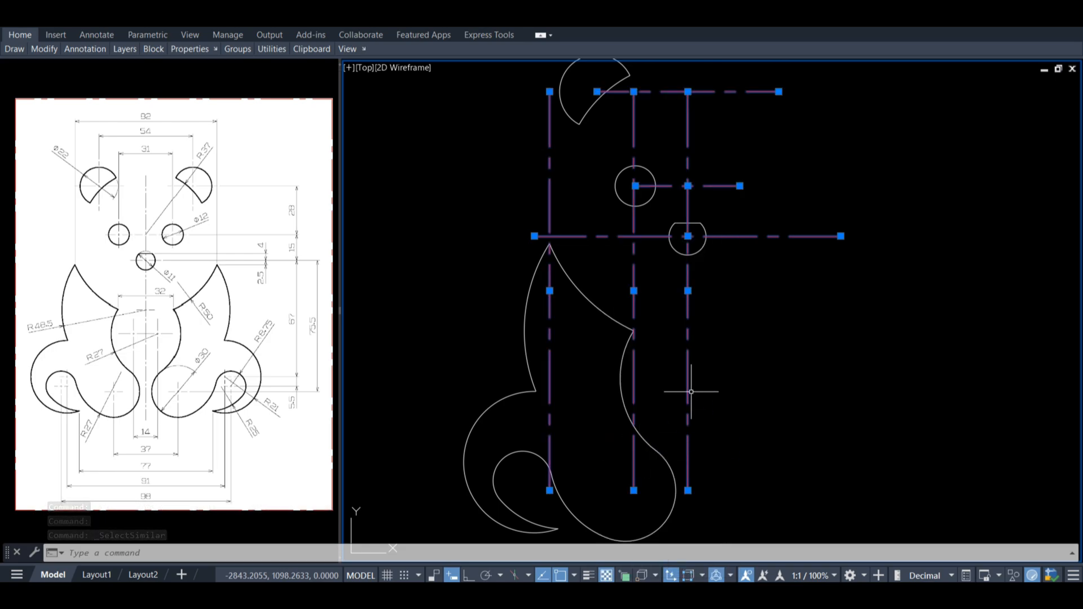
key(Delete)
Mirror the entire half outline about a vertical line through the midpoint of the nose's flat top edge, keeping the source objects
middle_drag(683, 350, 681, 372)
scroll(637, 293, down, 2)
text(Z)
key(Return)
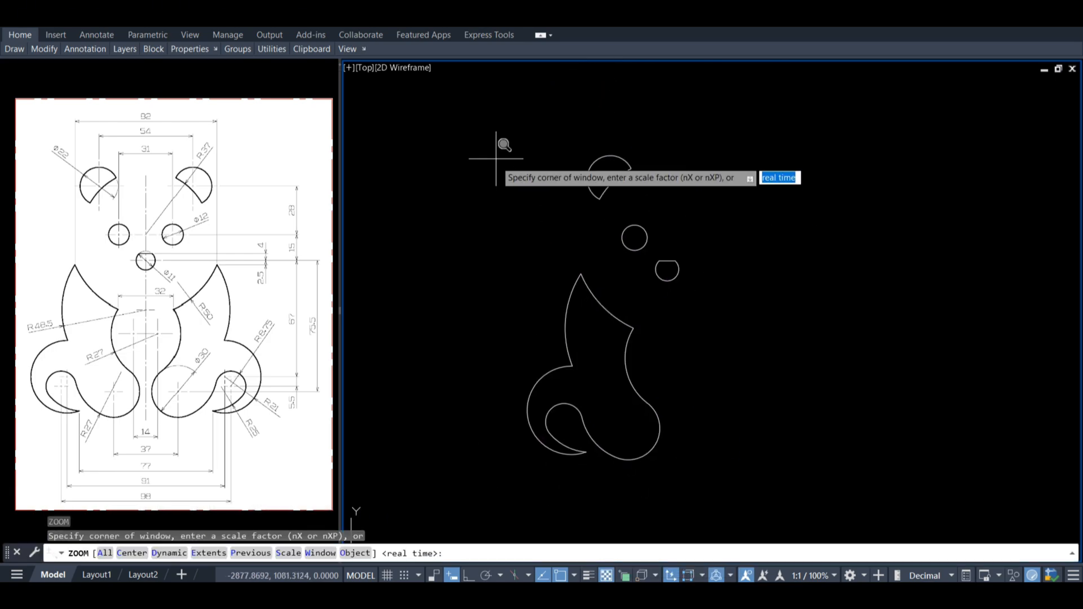
click(466, 107)
click(705, 495)
text(MI)
key(Return)
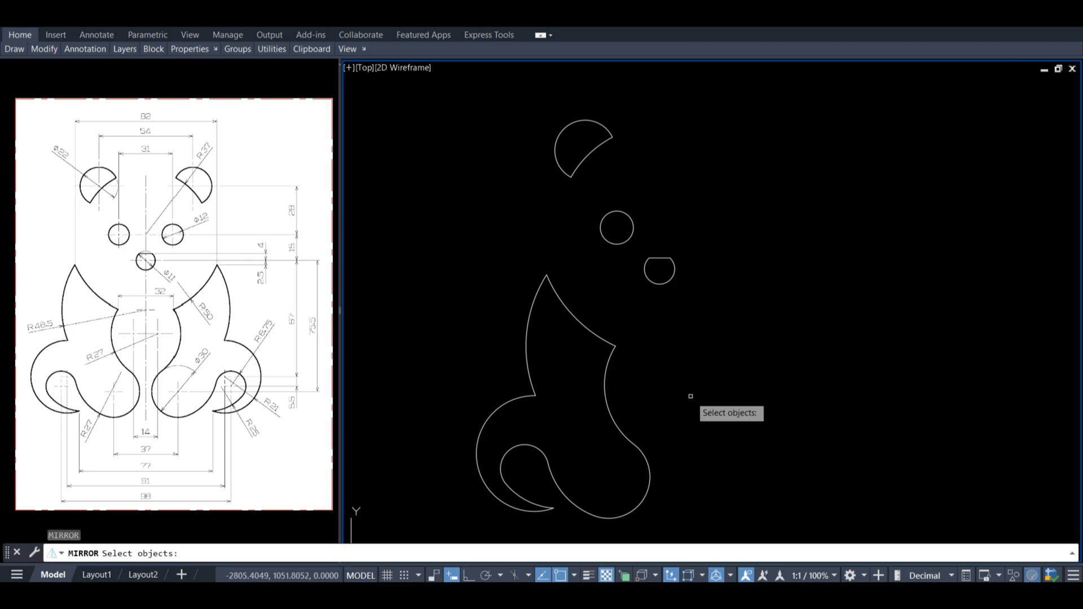
drag(733, 527, 415, 112)
key(Return)
click(659, 257)
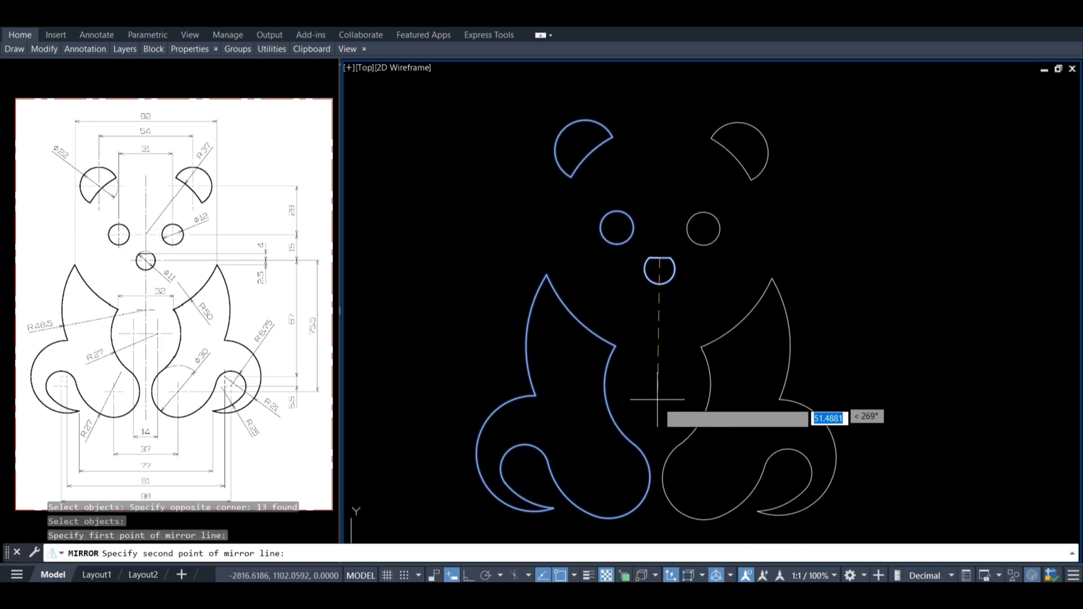
click(684, 489)
key(Return)
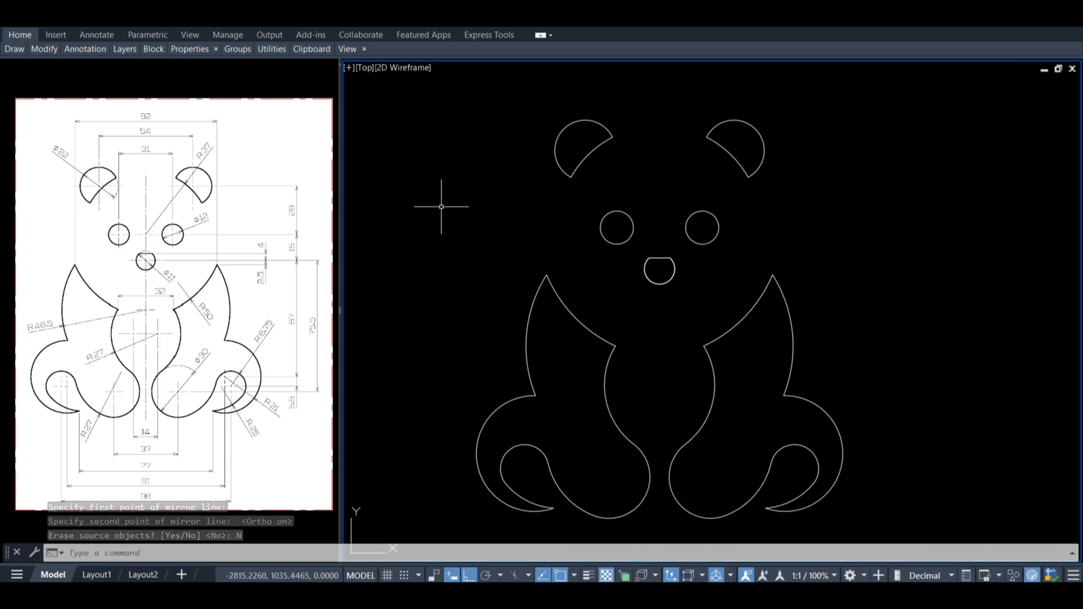
Draw a rectangle enclosing the whole bear outline
text(rec)
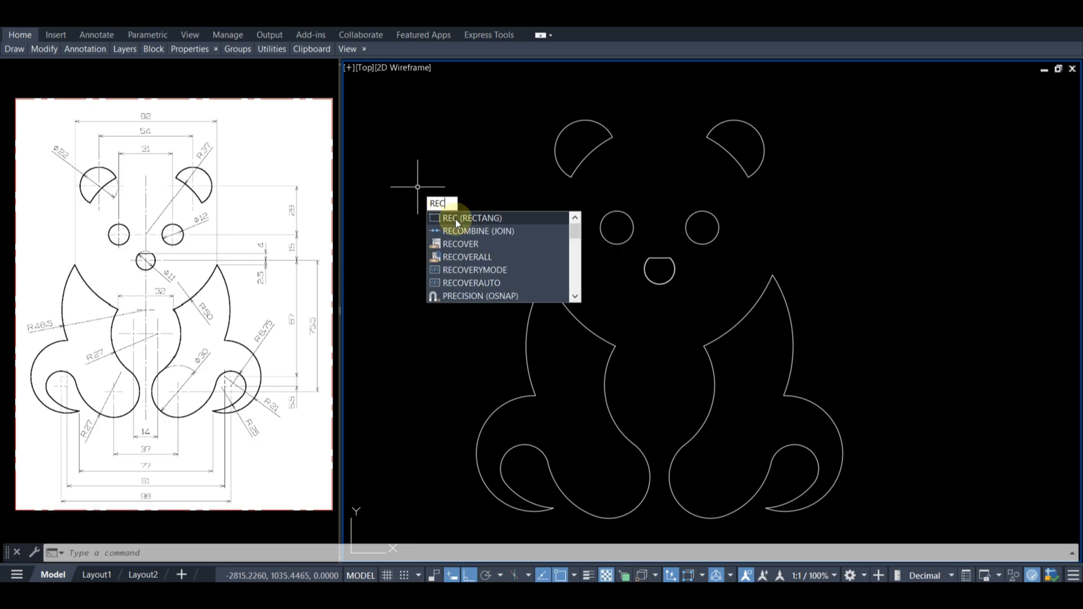
key(Return)
click(410, 86)
click(912, 538)
Hatch the area between the rectangle and the bear's closed shapes with the SOLID pattern
key(Return)
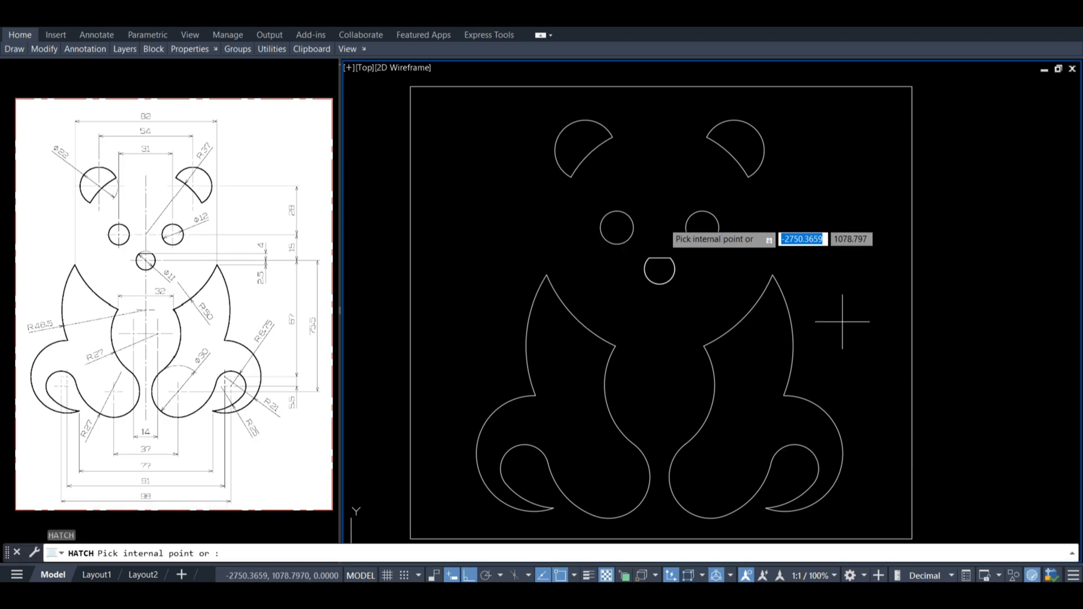
key(Down)
click(657, 242)
click(529, 202)
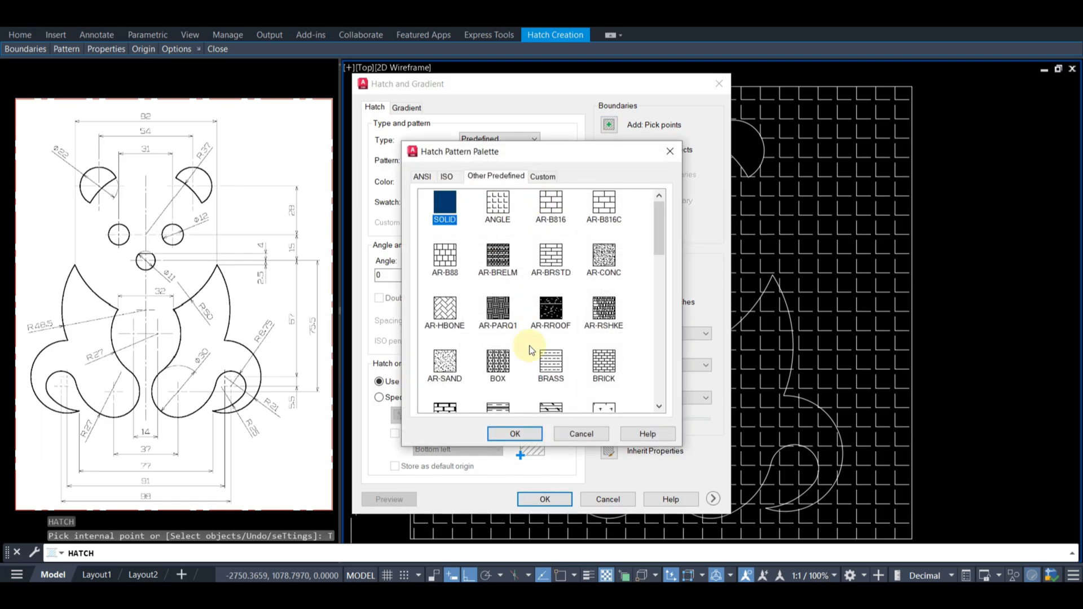
click(528, 434)
click(609, 124)
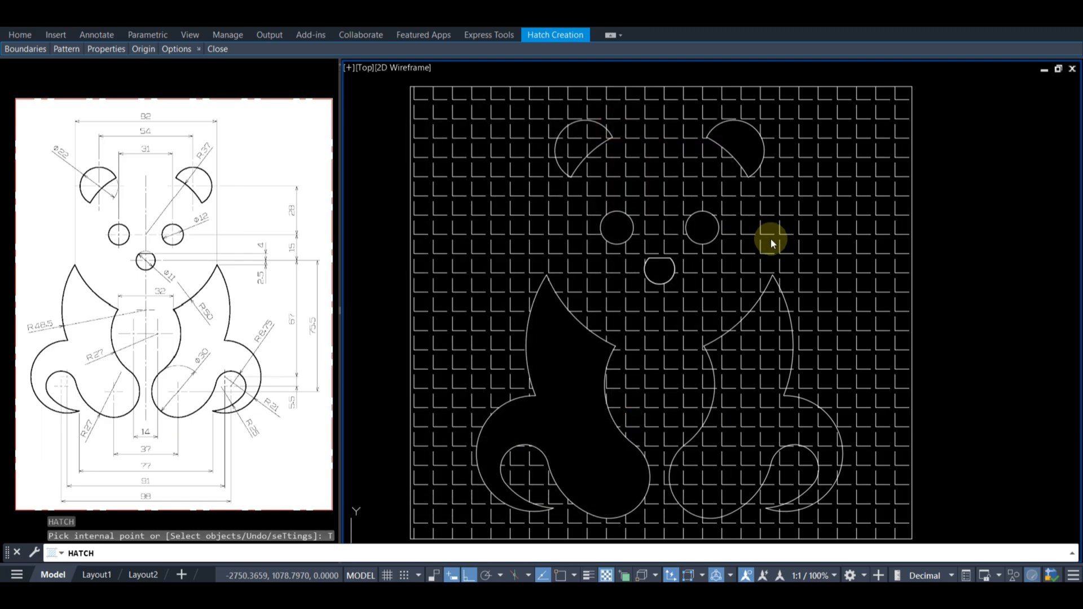
click(766, 237)
key(Return)
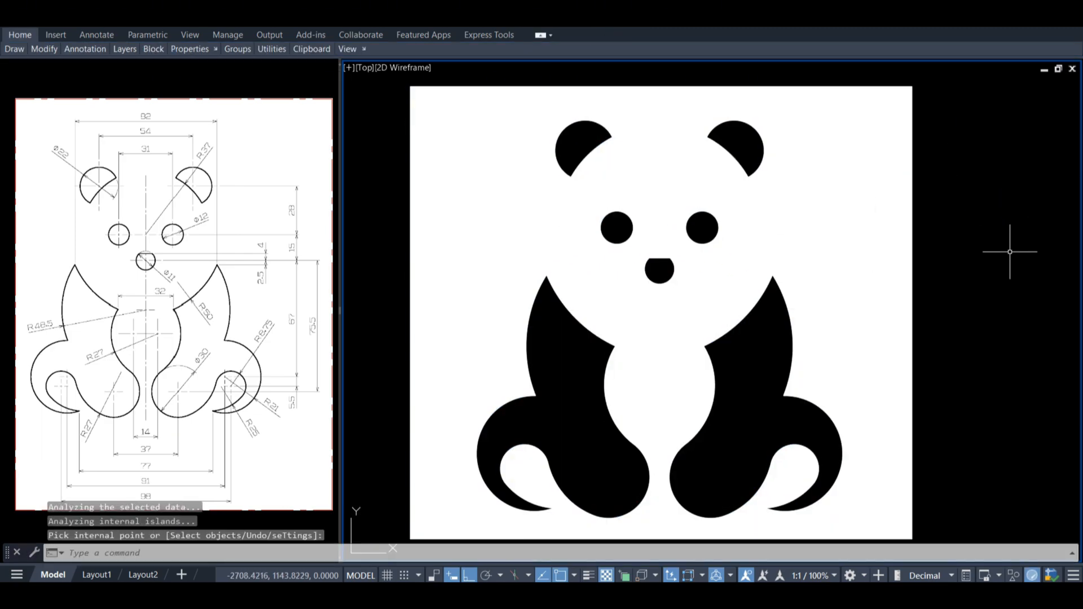